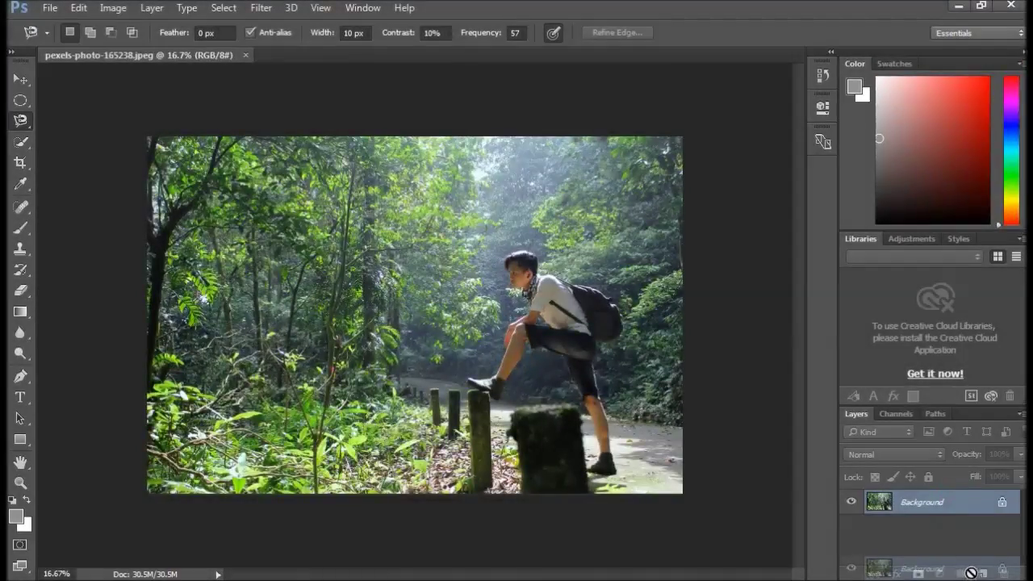
Duplicate the Background layer to create a Background copy layer.
drag(971, 572, 982, 573)
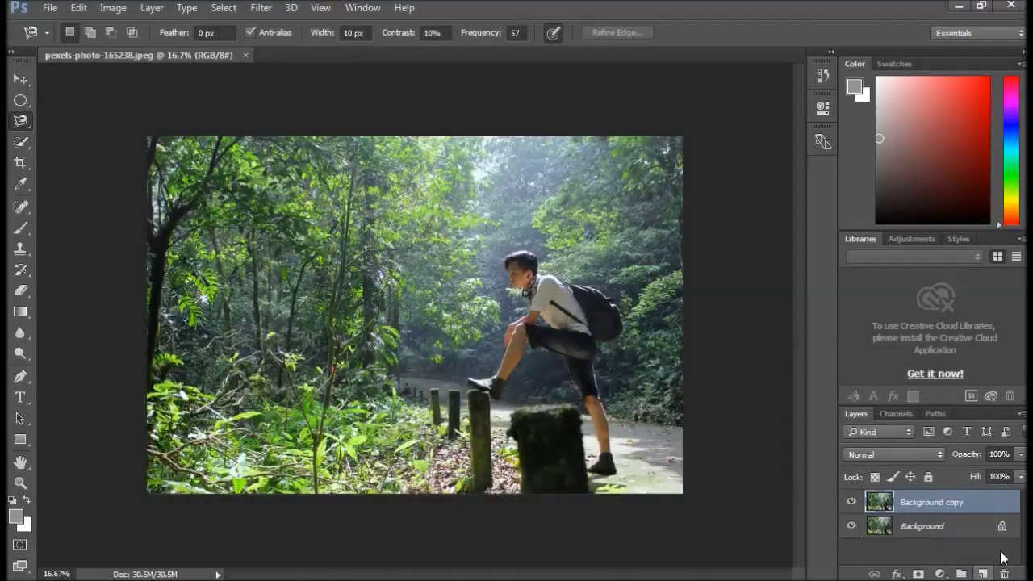
Add a Gradient Map adjustment layer using the Blue, Red, Yellow preset.
click(947, 573)
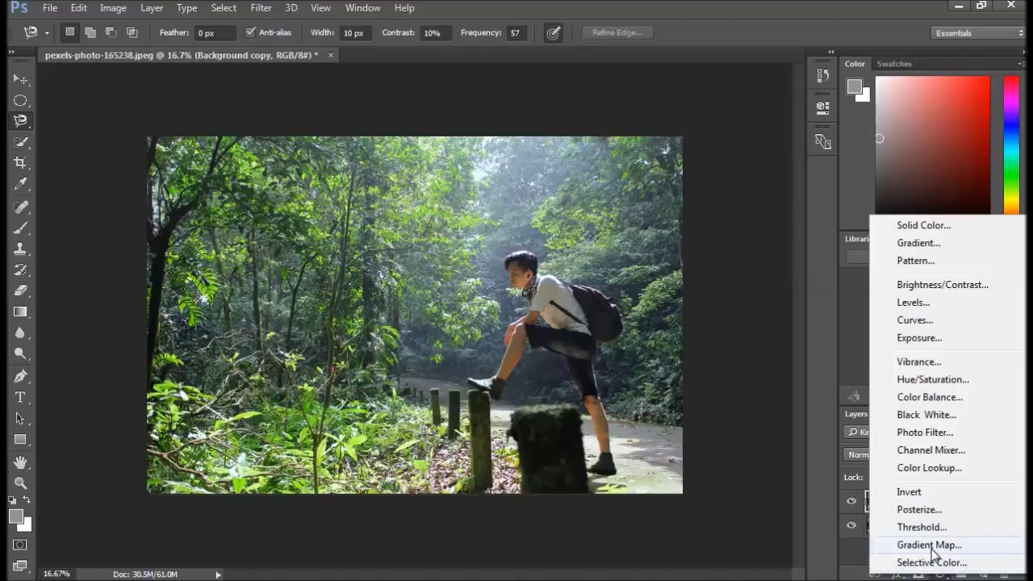
click(928, 545)
click(678, 153)
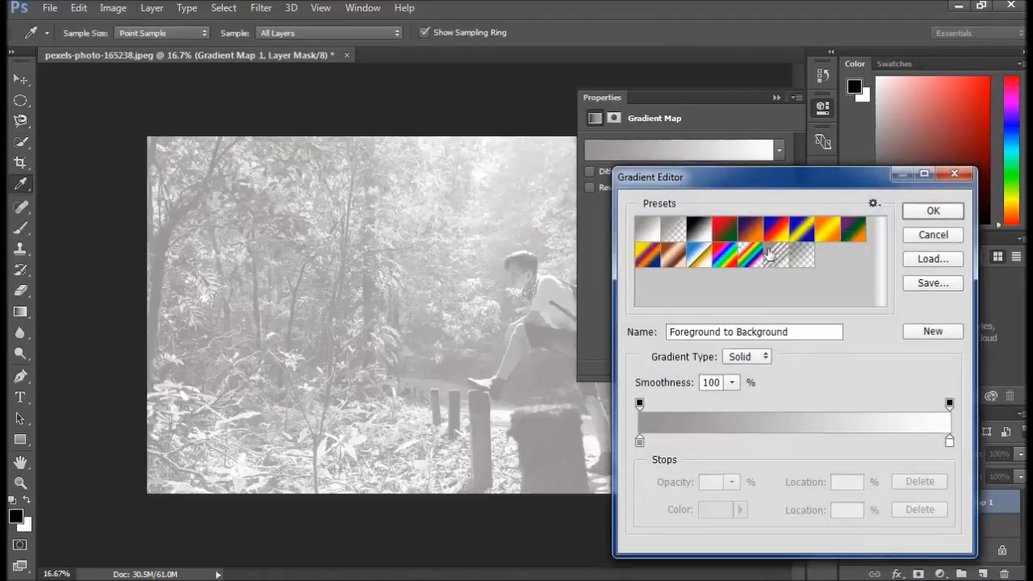
click(776, 232)
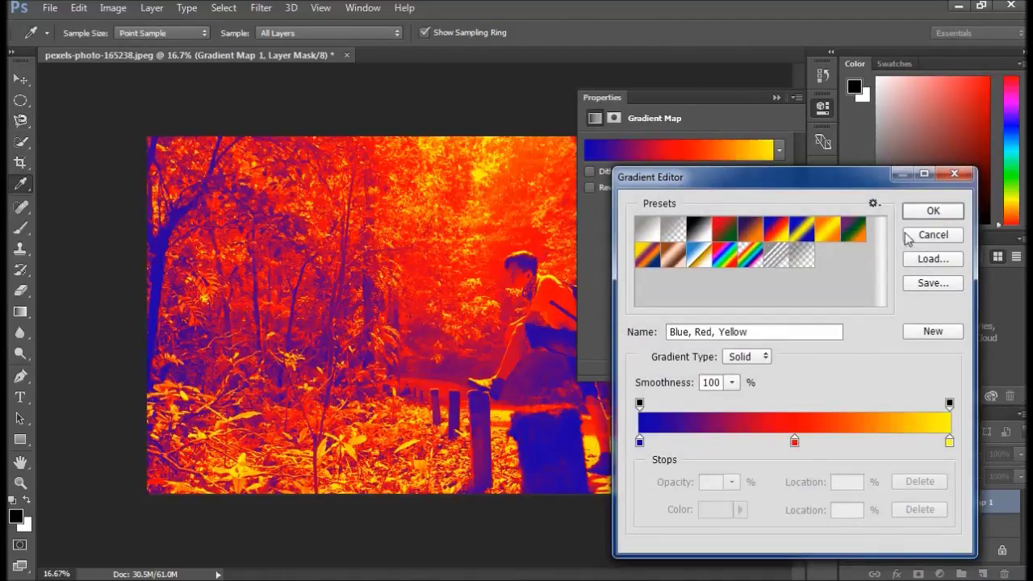
click(932, 211)
click(823, 106)
Blend the gradient map layer in Overlay mode with fill at 9%.
click(907, 457)
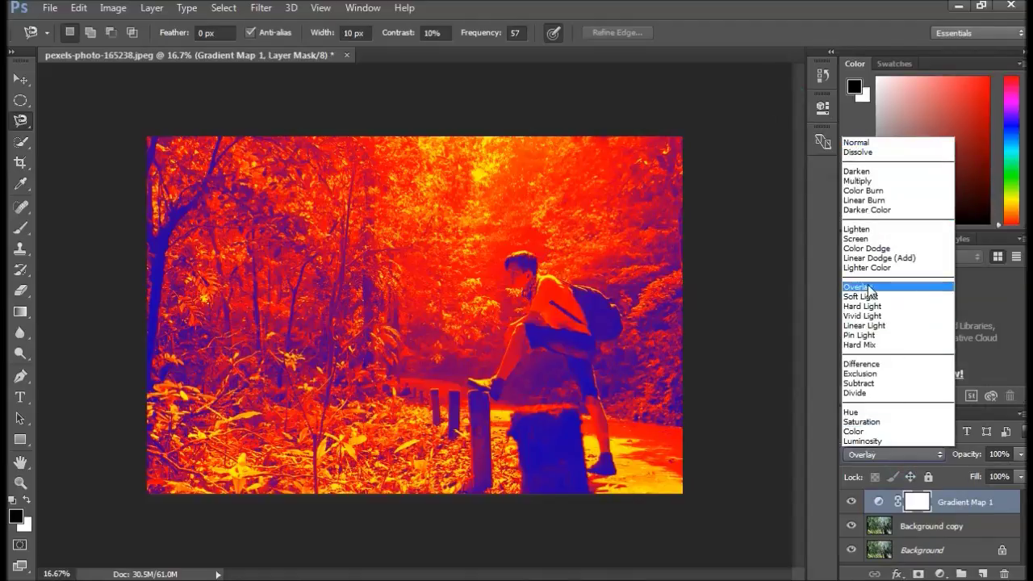
click(858, 288)
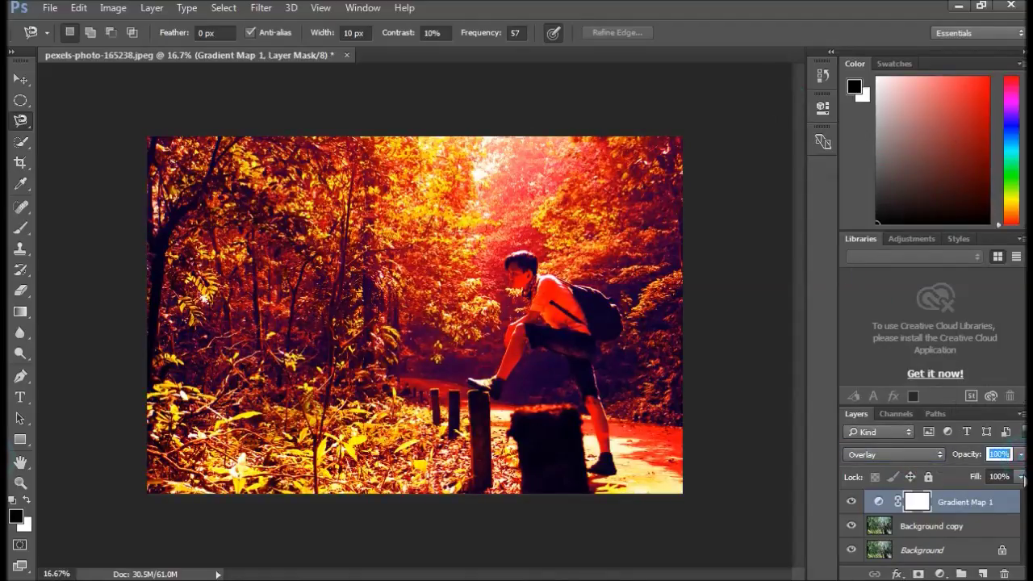
drag(1020, 476, 948, 506)
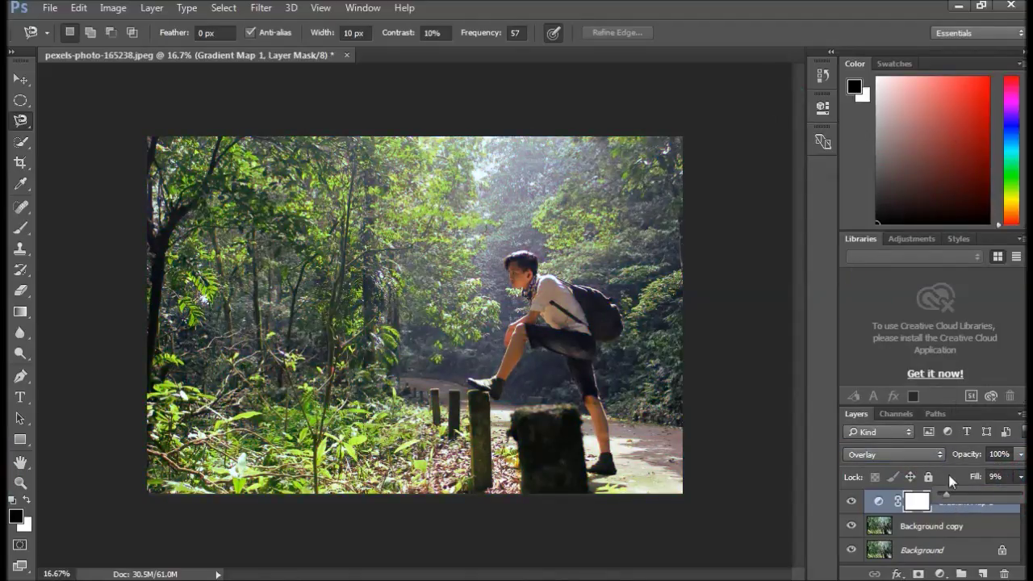
click(939, 574)
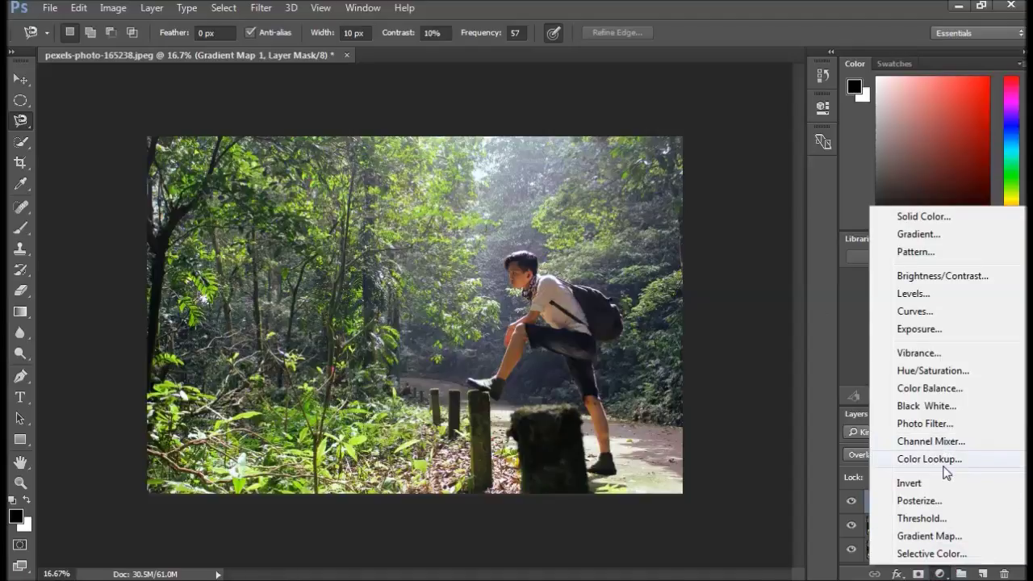
Add a Color Lookup adjustment layer using the HorrorBlue.3DL file.
click(936, 460)
click(716, 146)
click(691, 463)
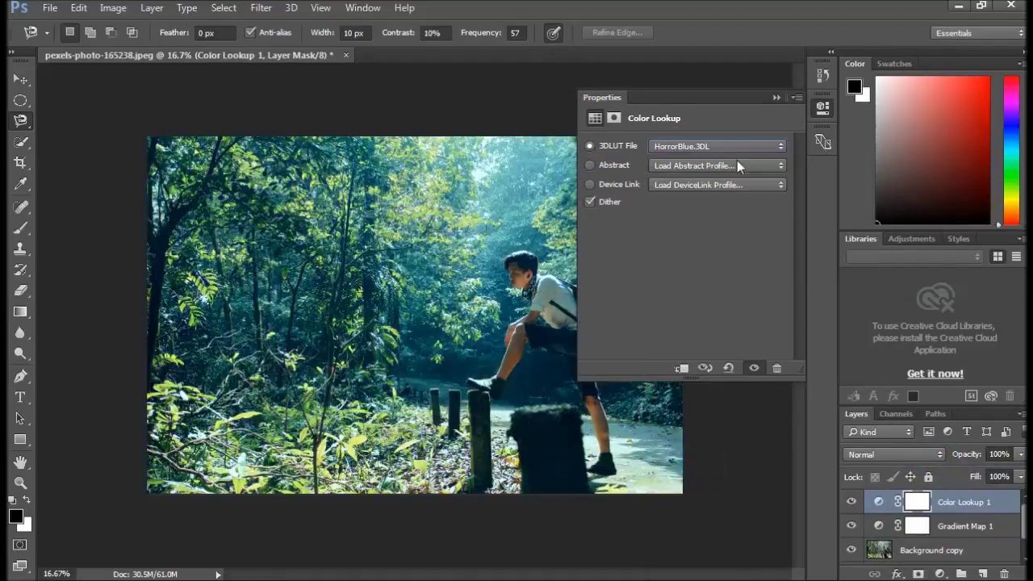
click(776, 97)
Lower the Color Lookup layer to 46% opacity and stamp all visible layers into a new layer.
click(1020, 454)
drag(1020, 476, 979, 470)
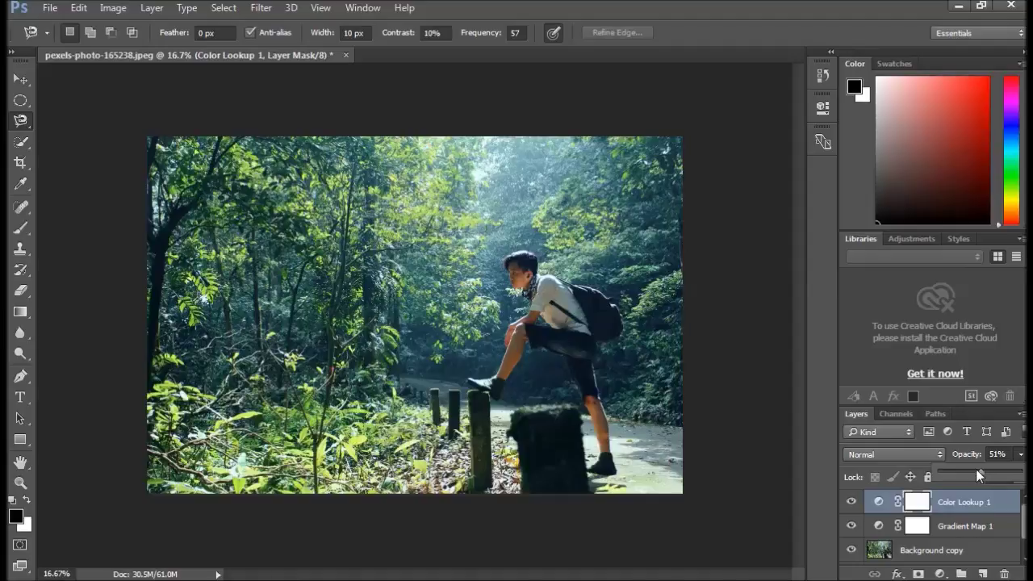
click(829, 465)
click(850, 501)
click(851, 501)
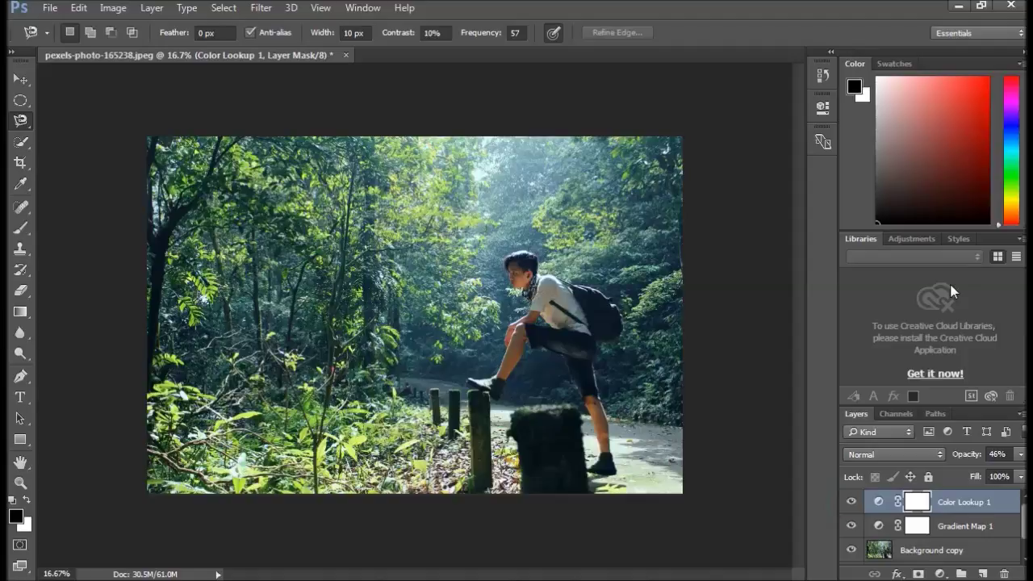
key(ctrl+shift+alt+e)
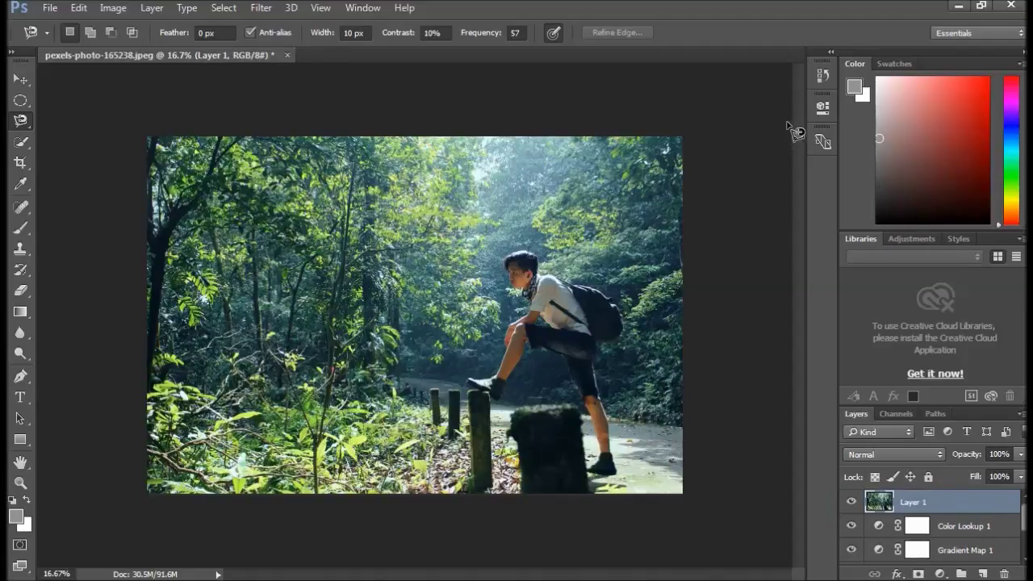
Open the Camera Raw filter on Layer 1 and desaturate the greens to -71.
click(264, 8)
click(291, 100)
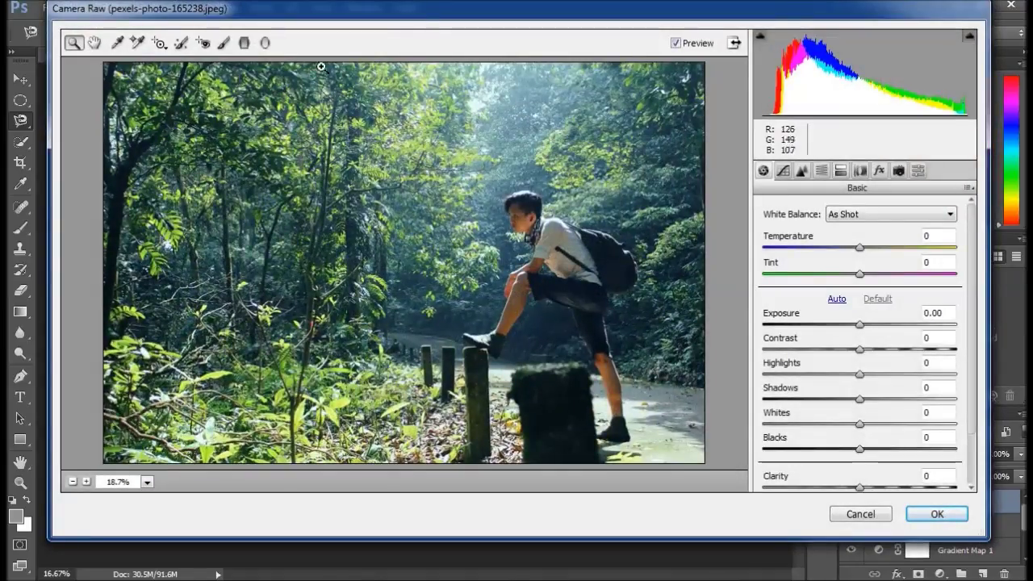
click(820, 170)
click(807, 232)
drag(865, 366, 820, 372)
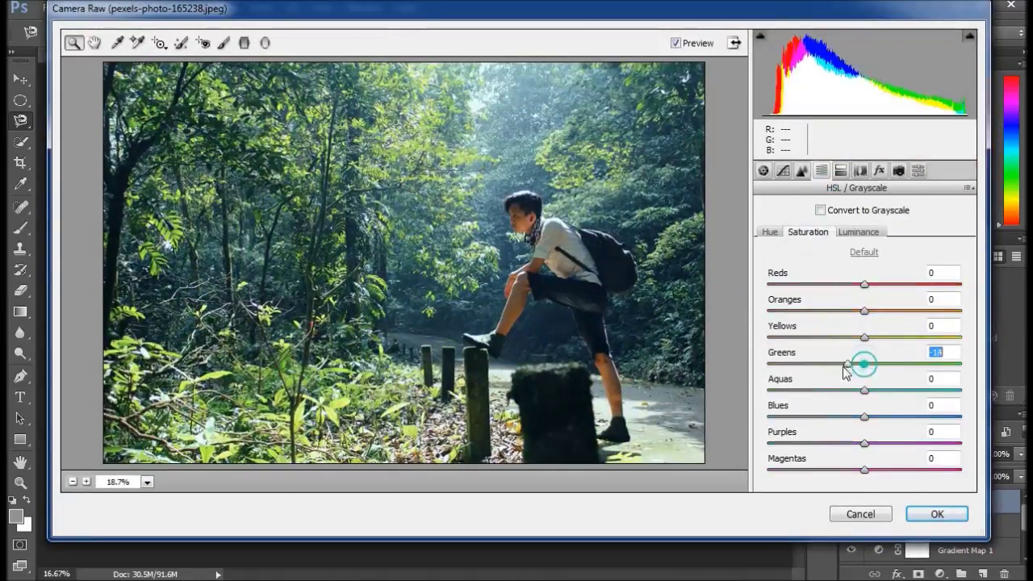
drag(820, 372, 795, 373)
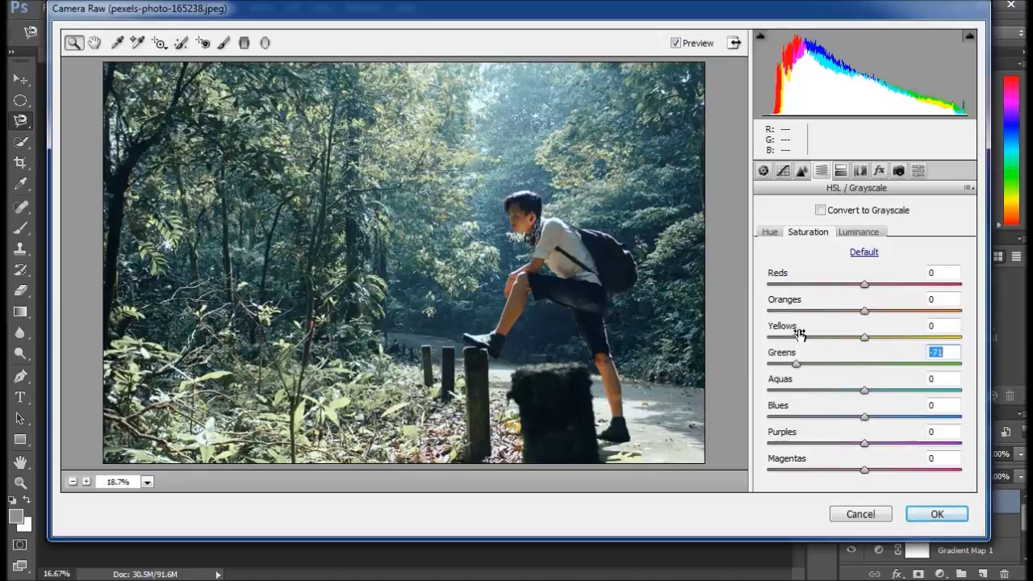
click(860, 363)
Shift the greens' hue and lower the oranges' saturation to -14.
click(770, 232)
drag(864, 363, 891, 363)
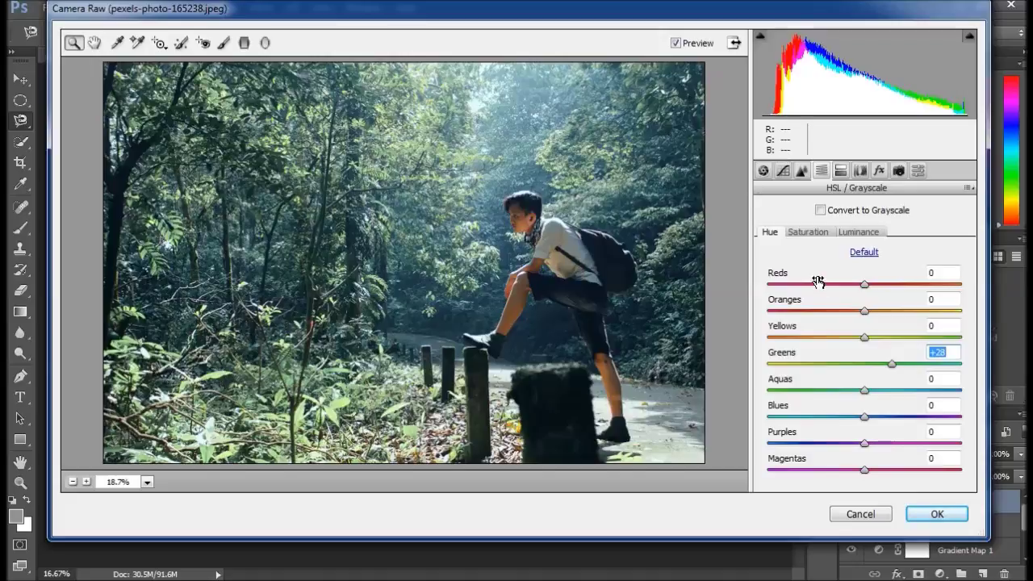
click(864, 310)
click(800, 231)
drag(859, 310, 850, 311)
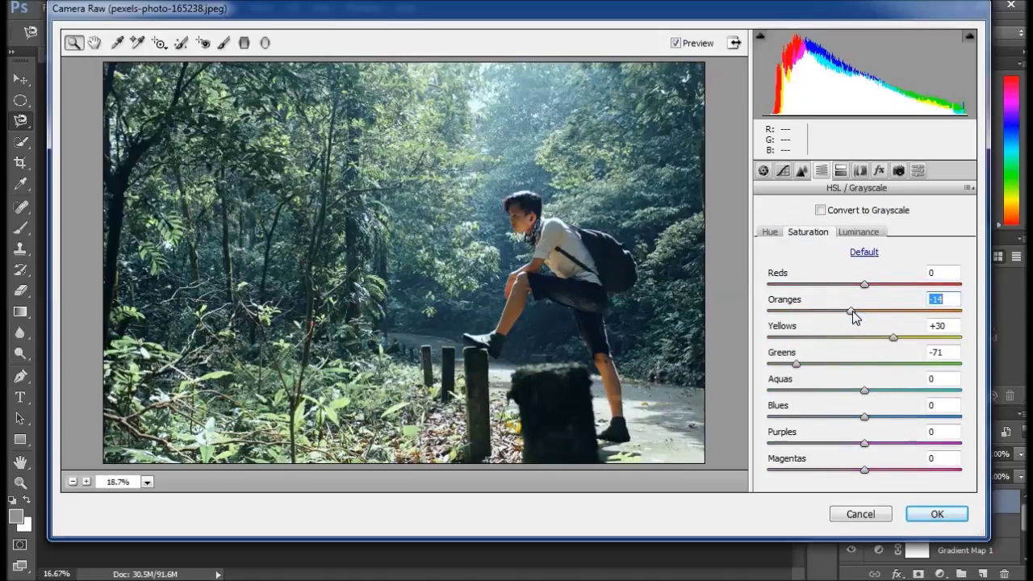
Set HSL luminance to Oranges +27, Yellows +14 and Greens +15.
click(857, 231)
mouse_move(864, 310)
mouse_down()
mouse_move(907, 311)
mouse_move(846, 365)
mouse_up()
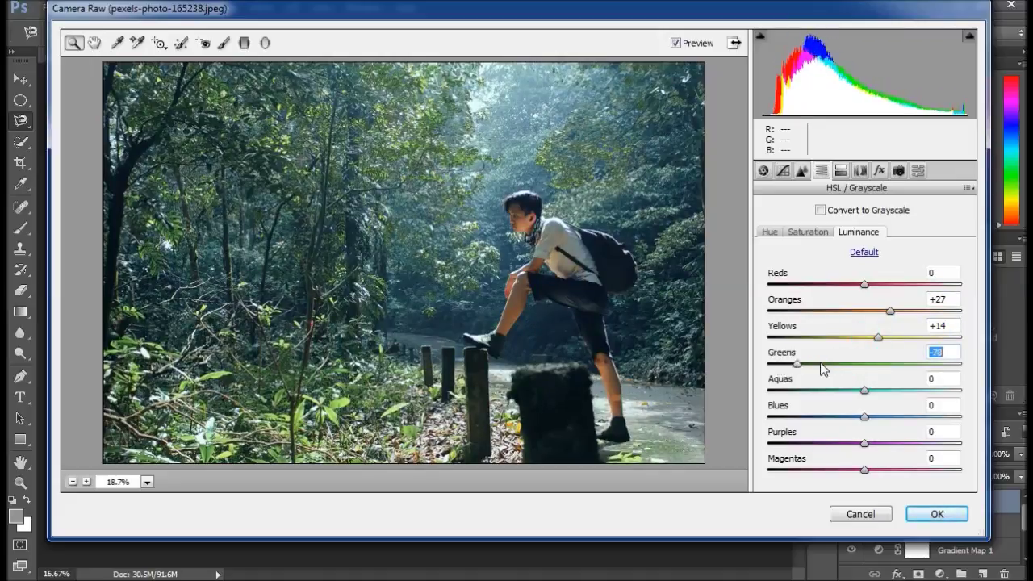
drag(847, 367, 831, 357)
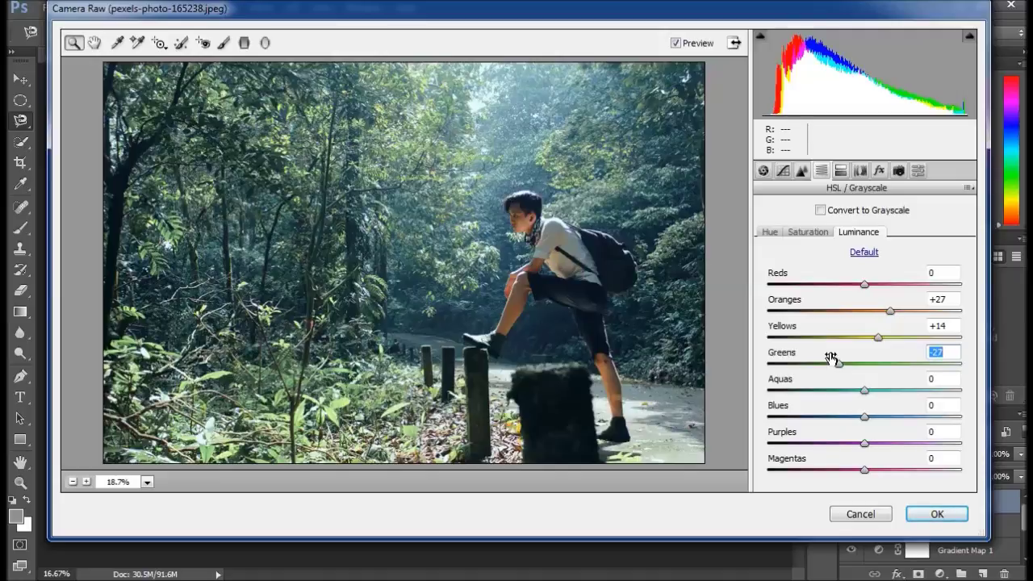
drag(838, 363, 879, 364)
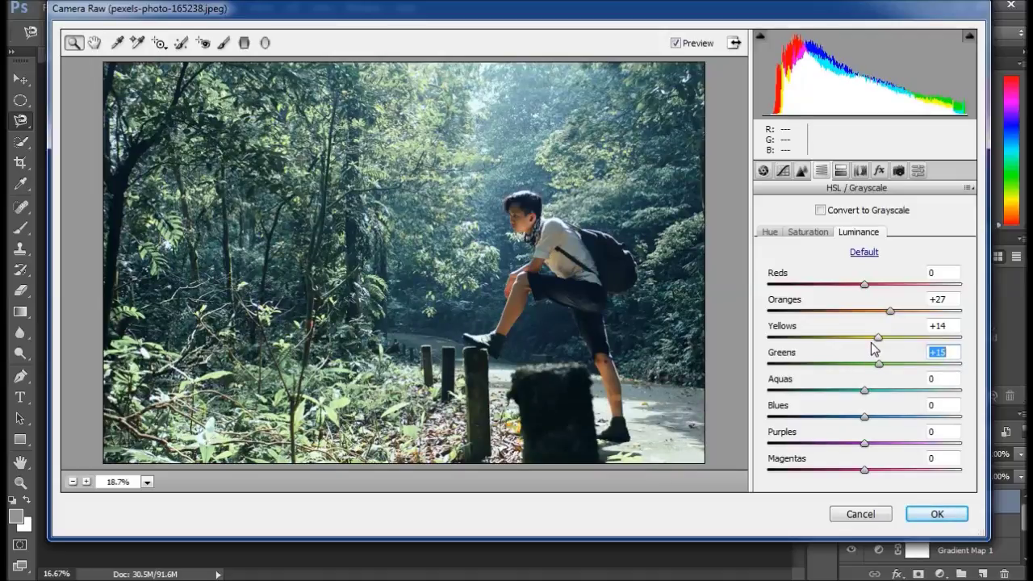
click(762, 170)
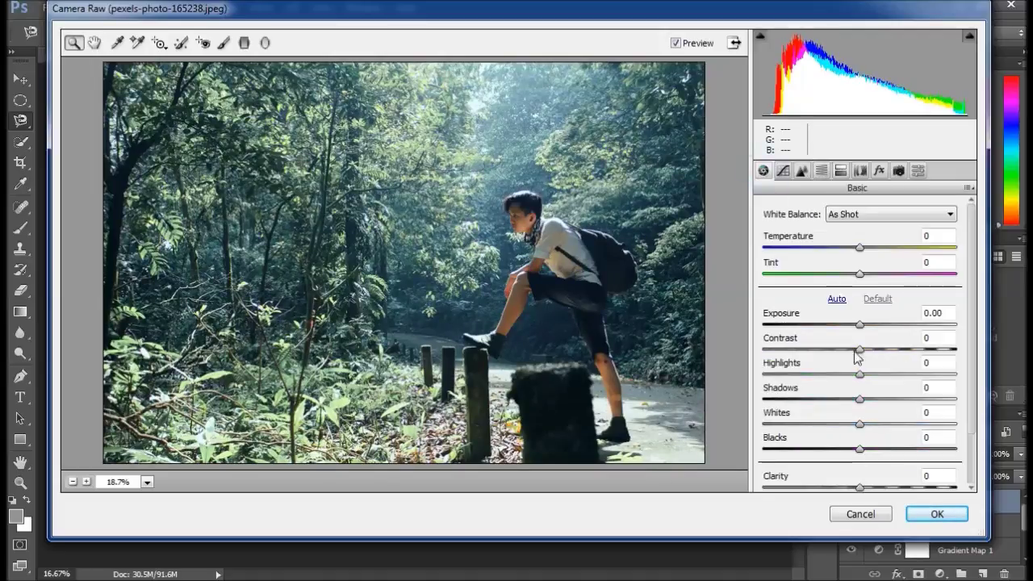
Set Basic tones to Highlights -31, Shadows +47, Whites +8 and Blacks -11.
mouse_move(859, 374)
mouse_down()
mouse_move(830, 375)
mouse_move(904, 399)
mouse_up()
drag(859, 424, 849, 448)
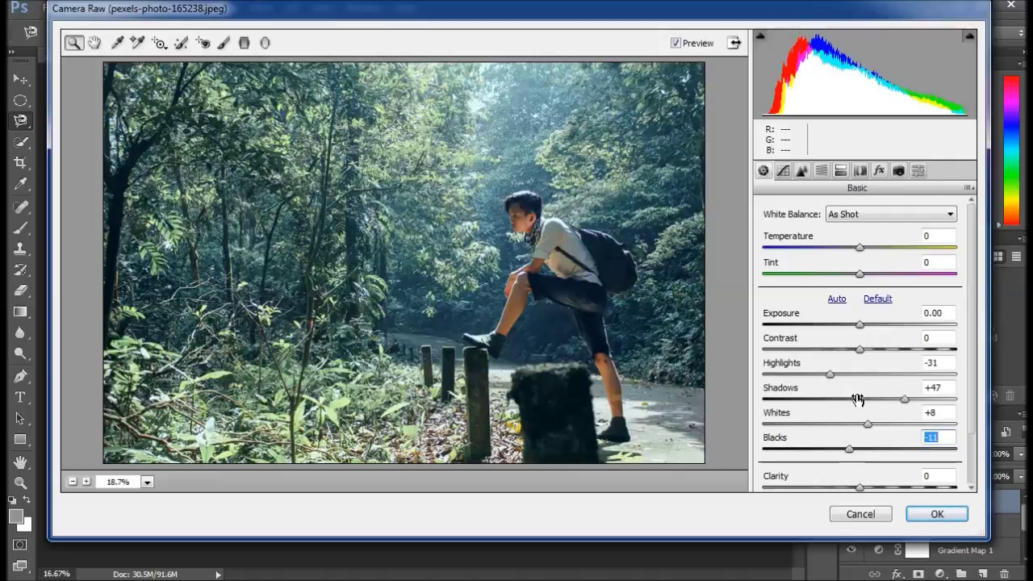
click(783, 170)
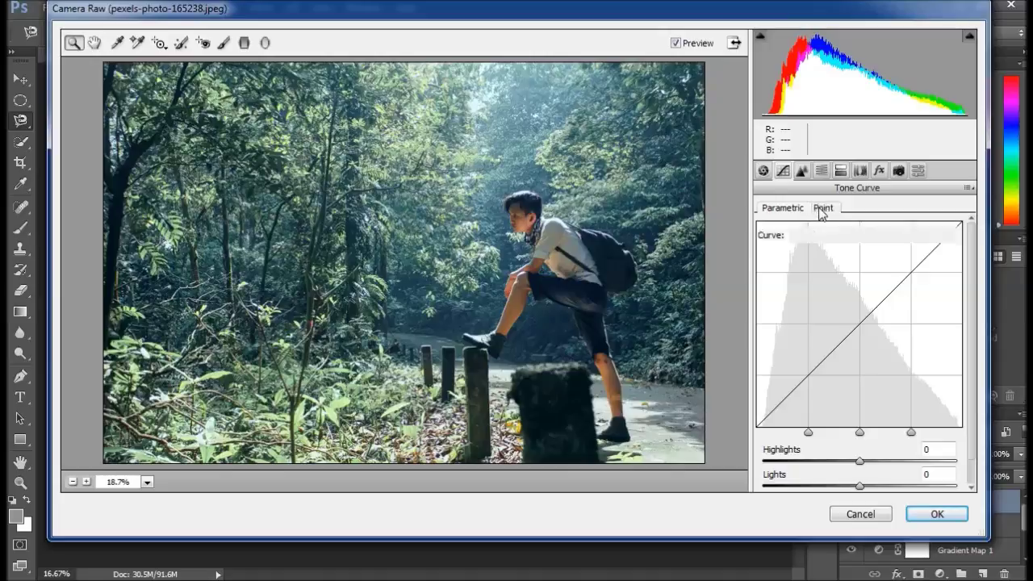
Raise the Blue channel of the point tone curve, lifting its dark end.
click(822, 207)
click(843, 259)
click(807, 300)
click(806, 431)
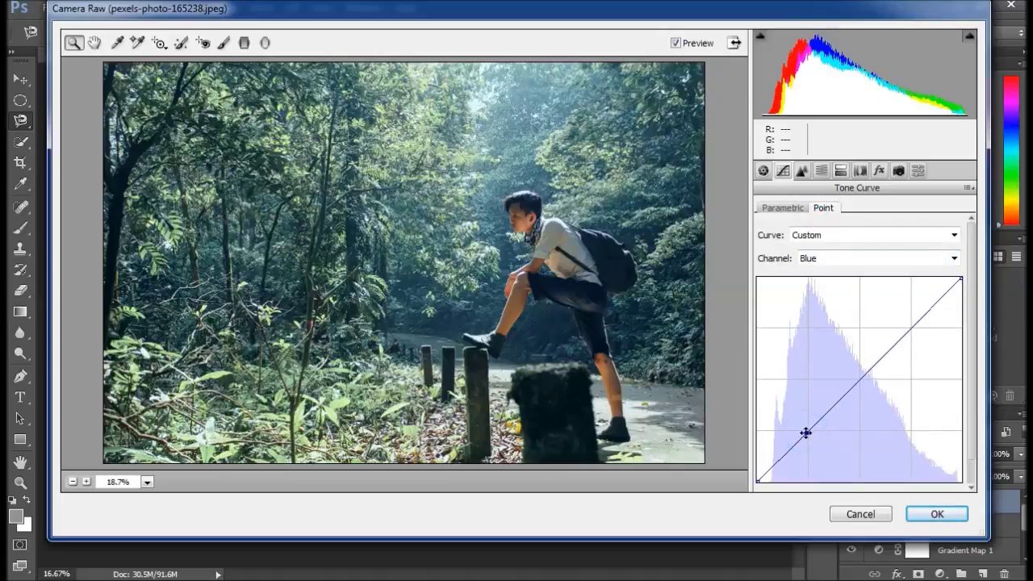
drag(805, 432, 809, 436)
drag(756, 481, 753, 472)
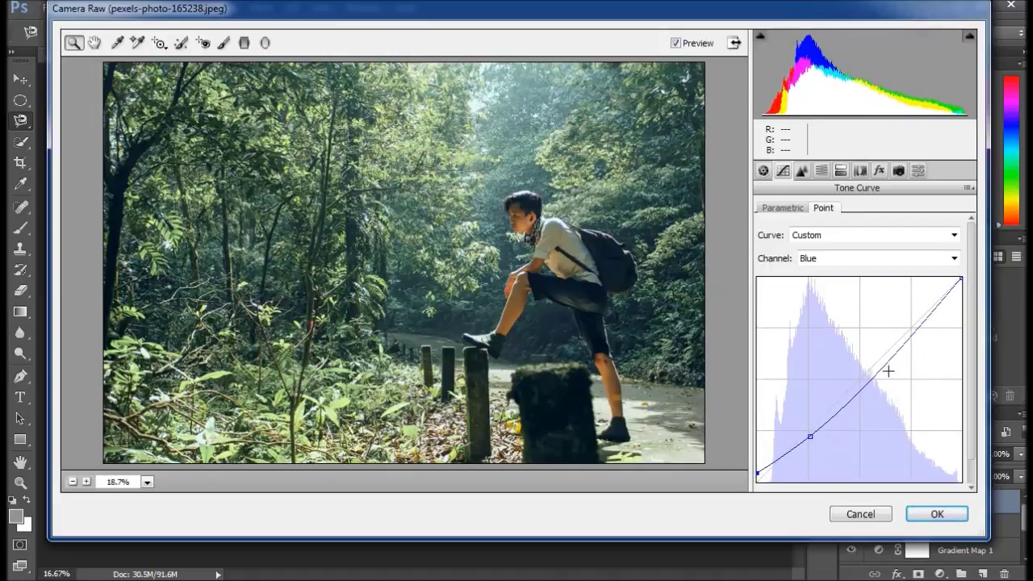
drag(875, 372, 874, 366)
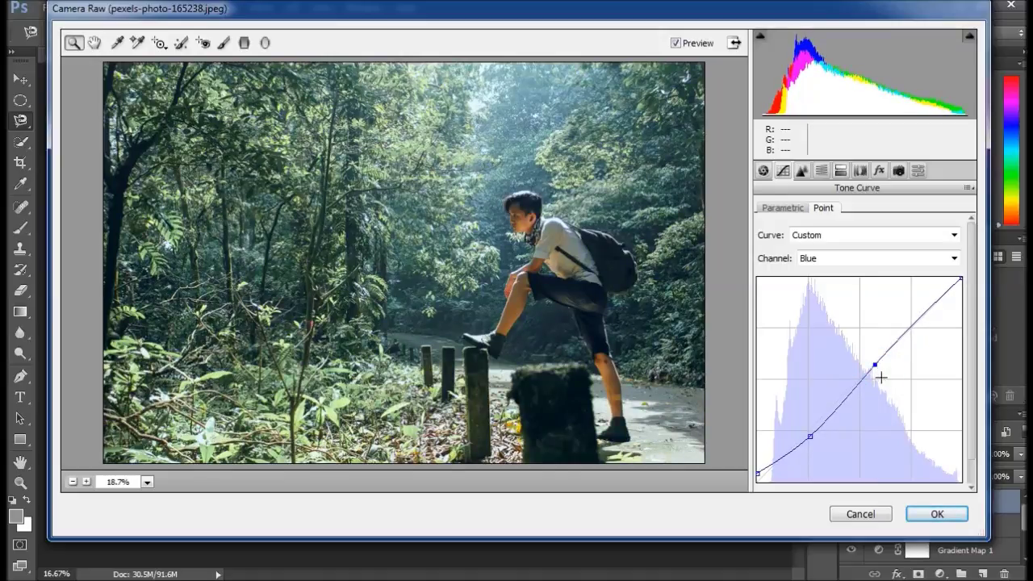
Return the curve to the RGB channel and apply a -21 post-crop vignette.
click(834, 258)
click(823, 295)
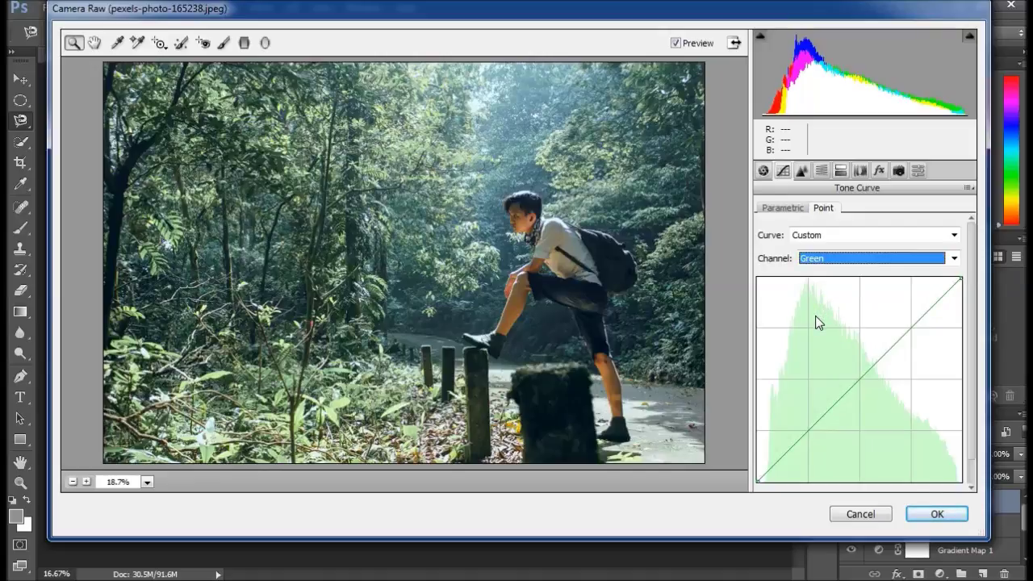
click(831, 258)
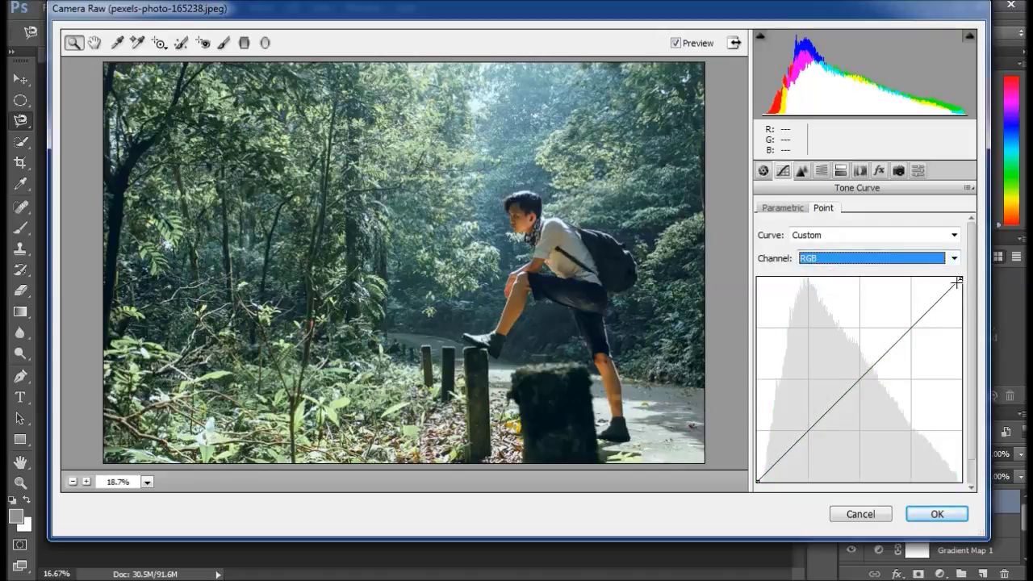
mouse_move(960, 279)
mouse_down()
mouse_move(940, 272)
mouse_move(961, 281)
mouse_up()
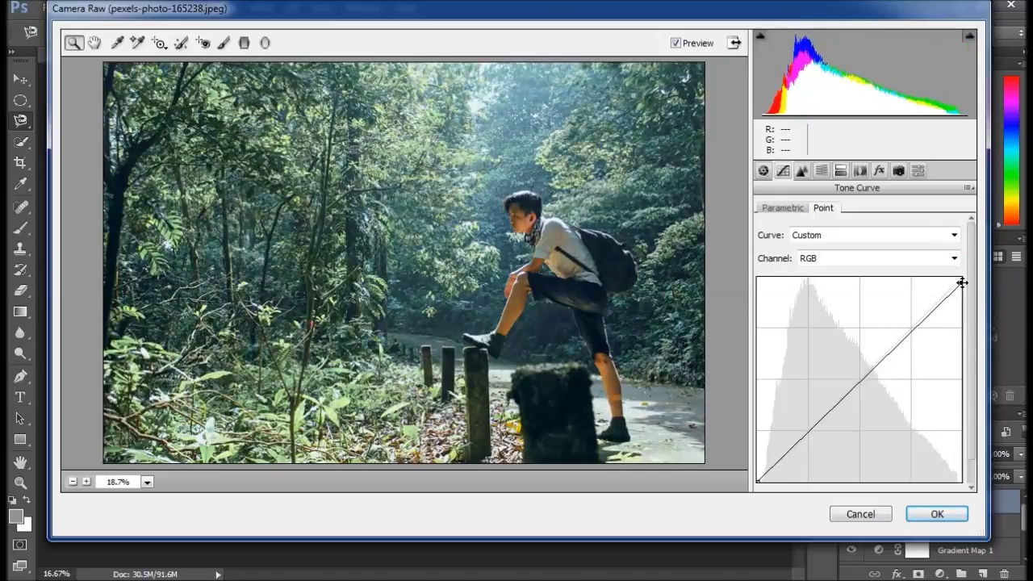
click(878, 170)
drag(859, 376, 837, 375)
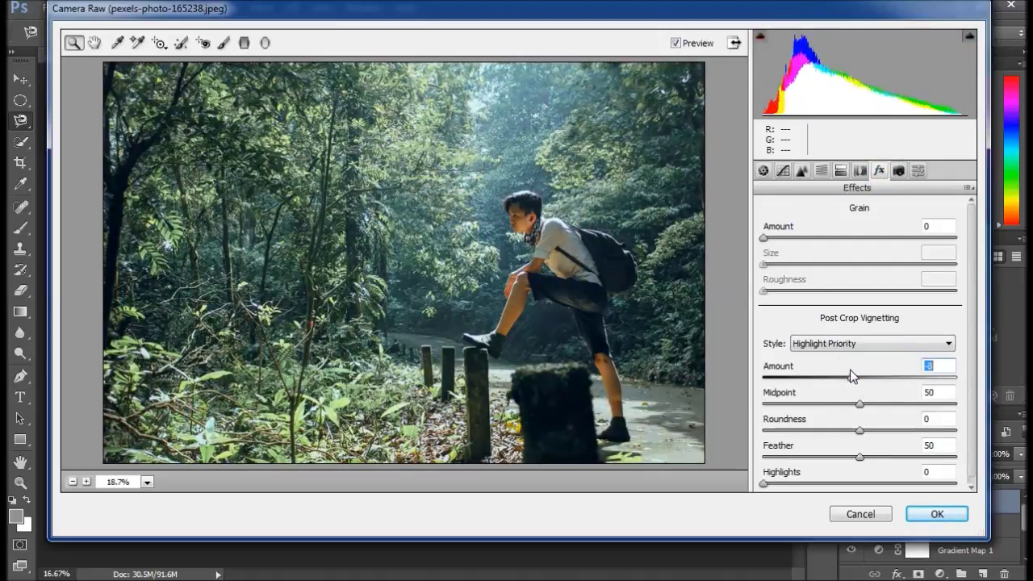
Settle the vignette Amount at -21 and review the Tone Curve presets without changing them.
drag(834, 376, 839, 377)
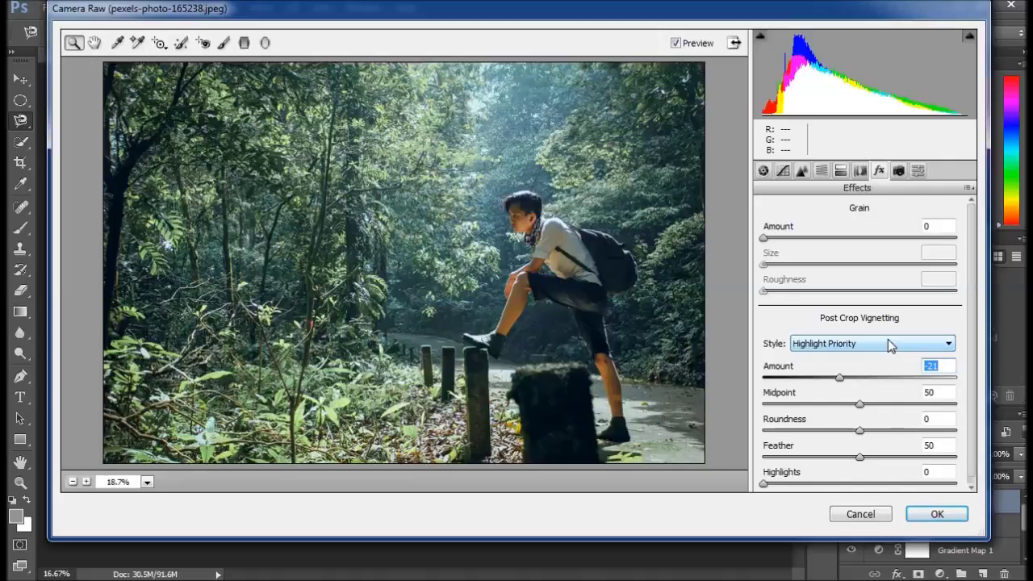
click(782, 170)
click(811, 234)
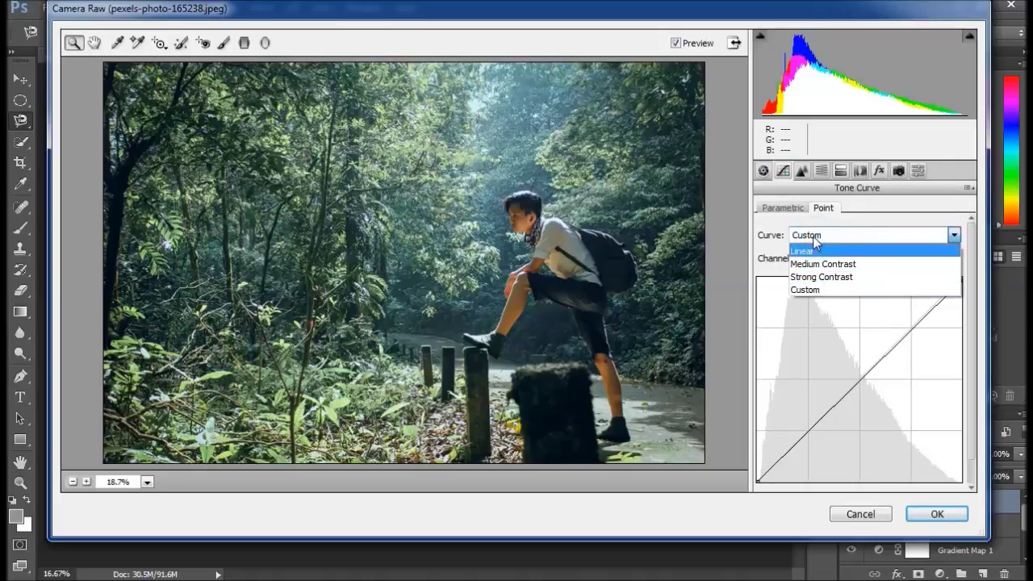
click(804, 289)
Add an RGB curve midpoint and lift the black point to fade the shadows.
click(868, 367)
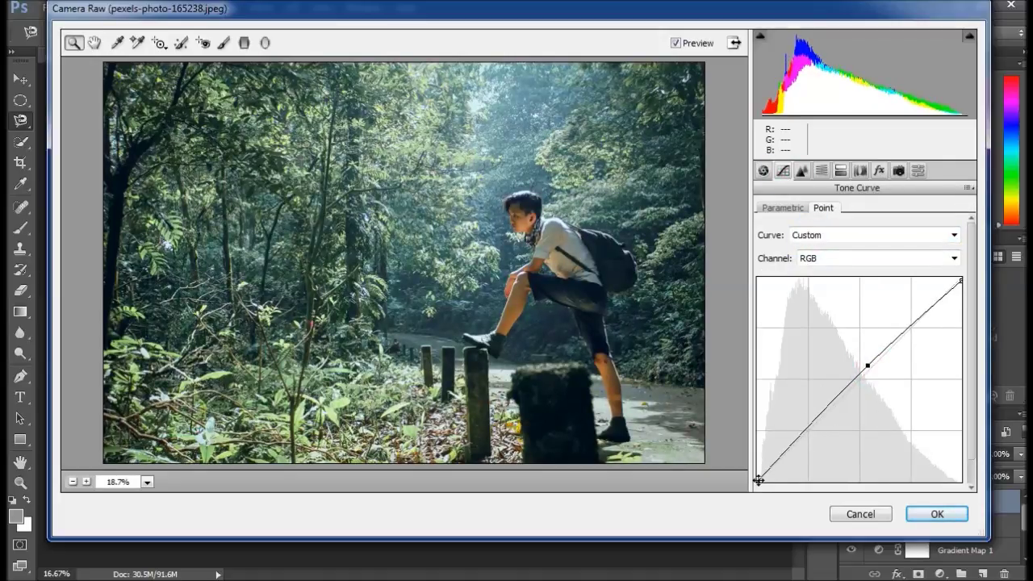
drag(758, 480, 756, 475)
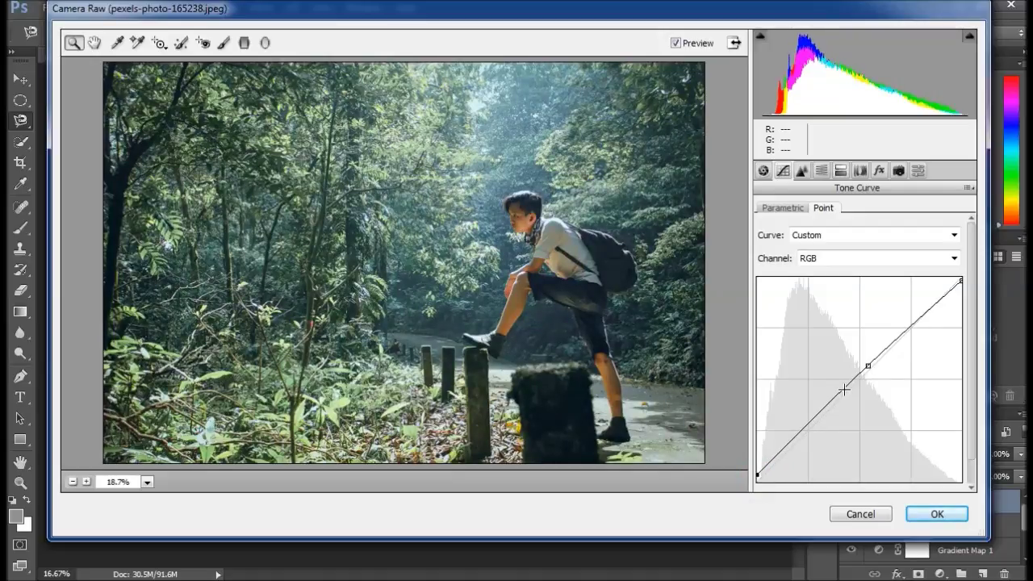
drag(869, 366, 872, 367)
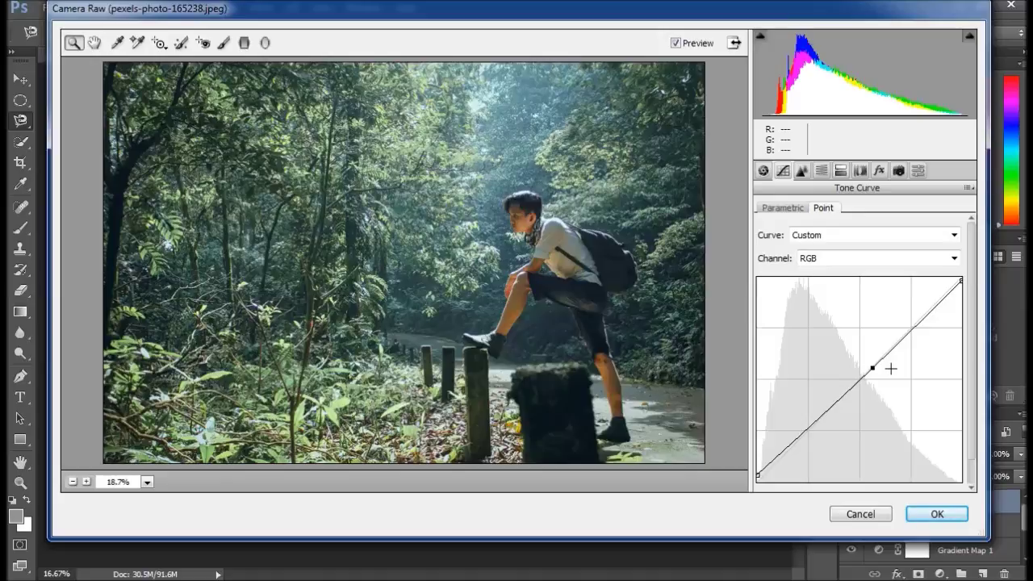
Set Exposure to +0.50 with lowered Highlights and apply the Camera Raw edits.
click(762, 170)
drag(859, 323, 869, 323)
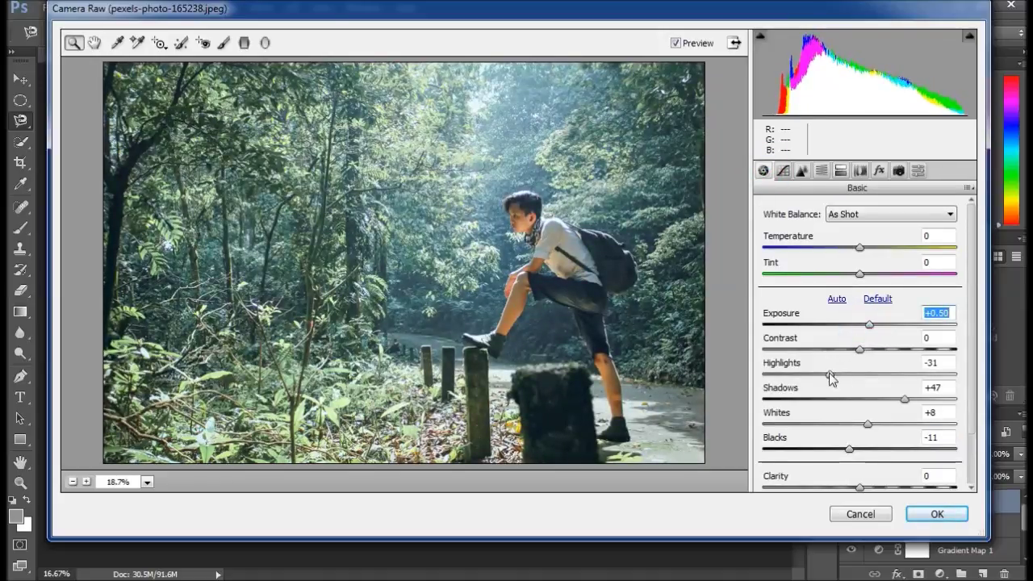
drag(829, 374, 817, 374)
click(935, 513)
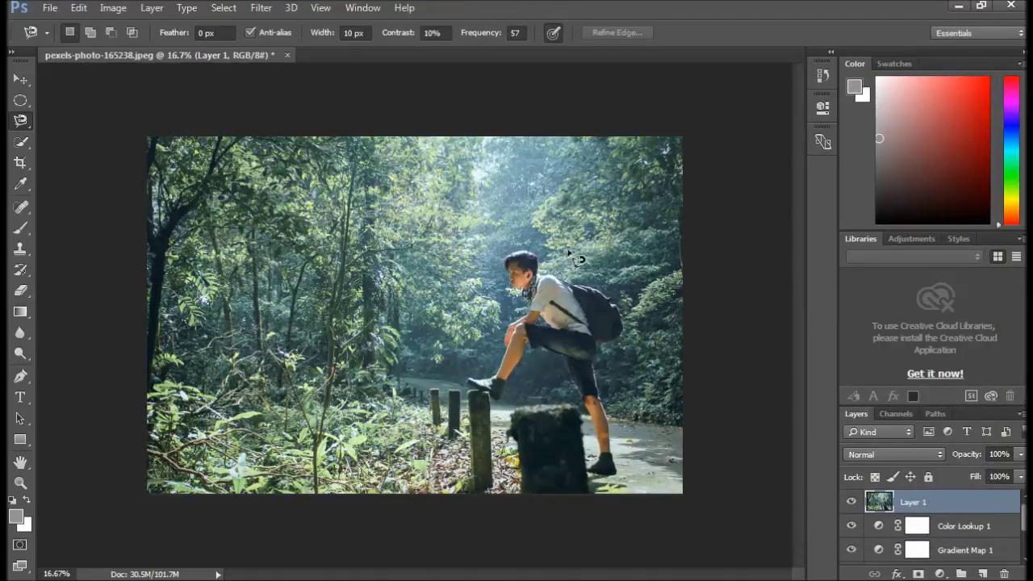
Add a new empty layer and select the Brush tool with a white foreground.
click(982, 573)
click(21, 227)
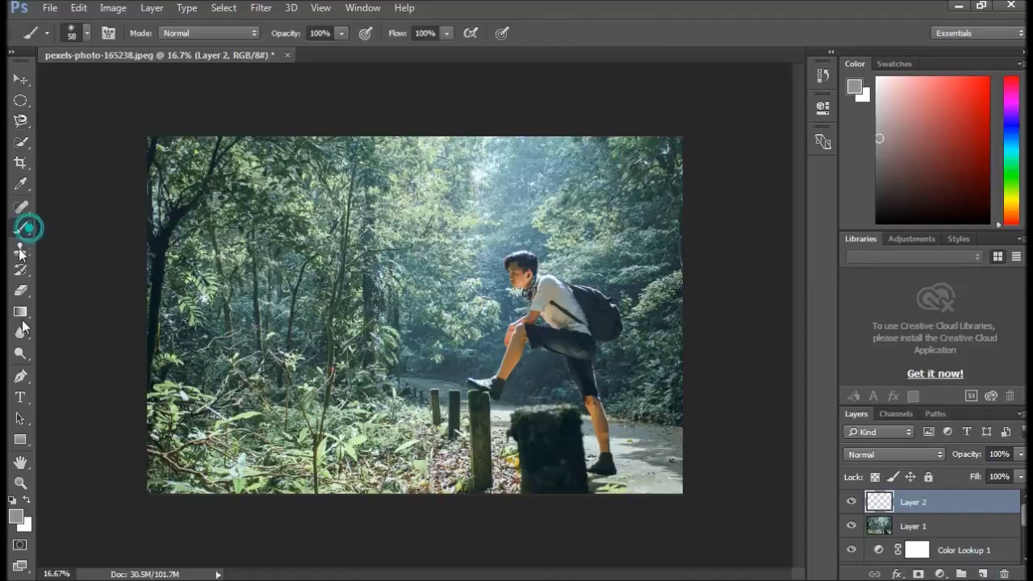
click(27, 500)
click(86, 34)
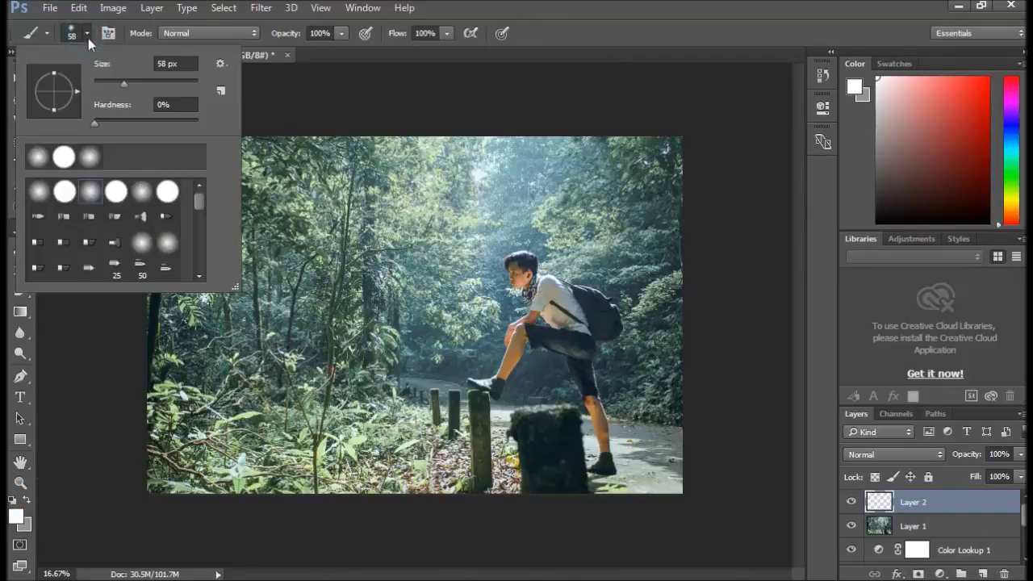
Set the foreground to orange f39808 and paint a large soft blob above the hiker.
click(16, 515)
drag(535, 377, 539, 377)
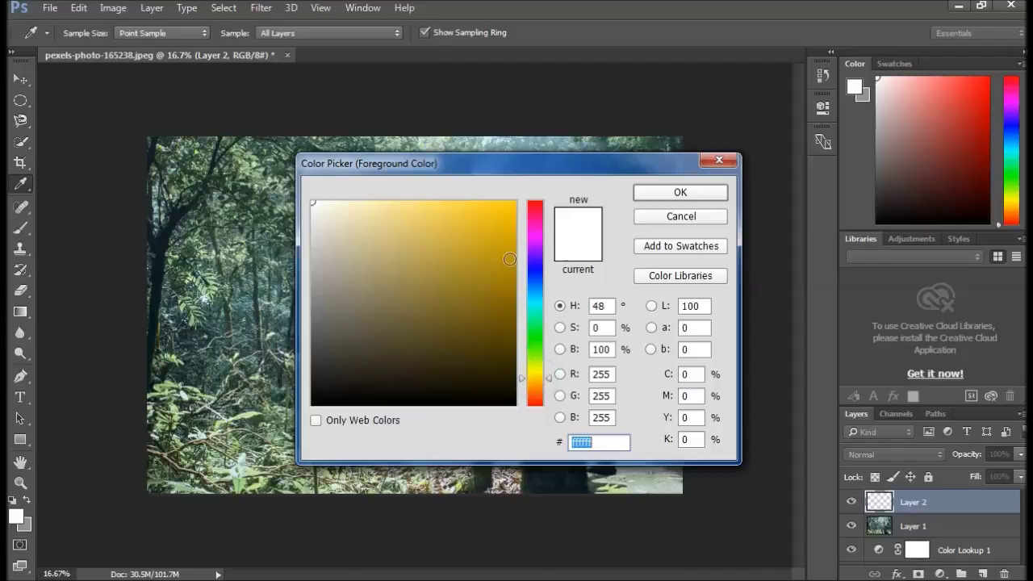
drag(540, 377, 539, 386)
click(680, 192)
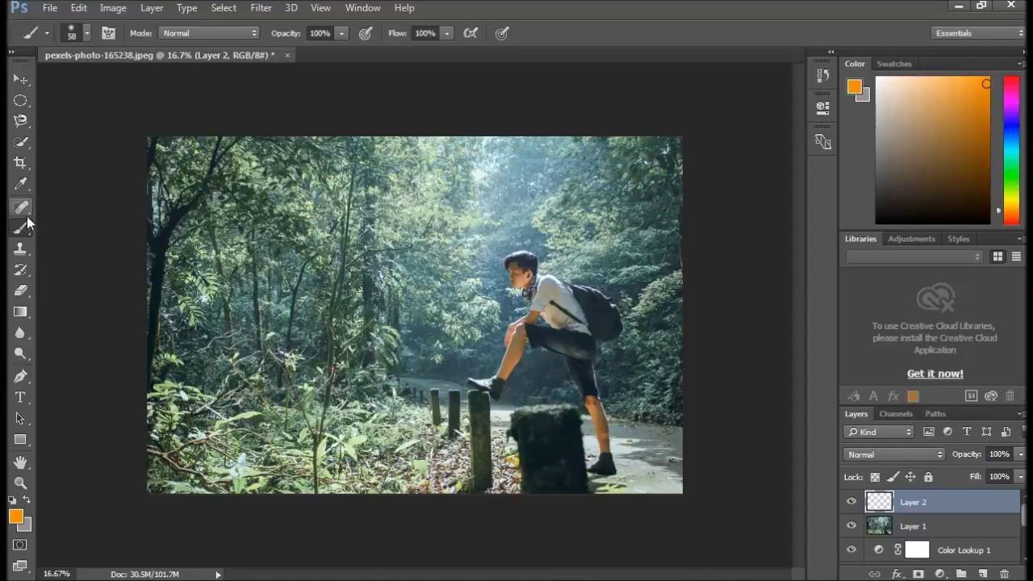
right_click(317, 289)
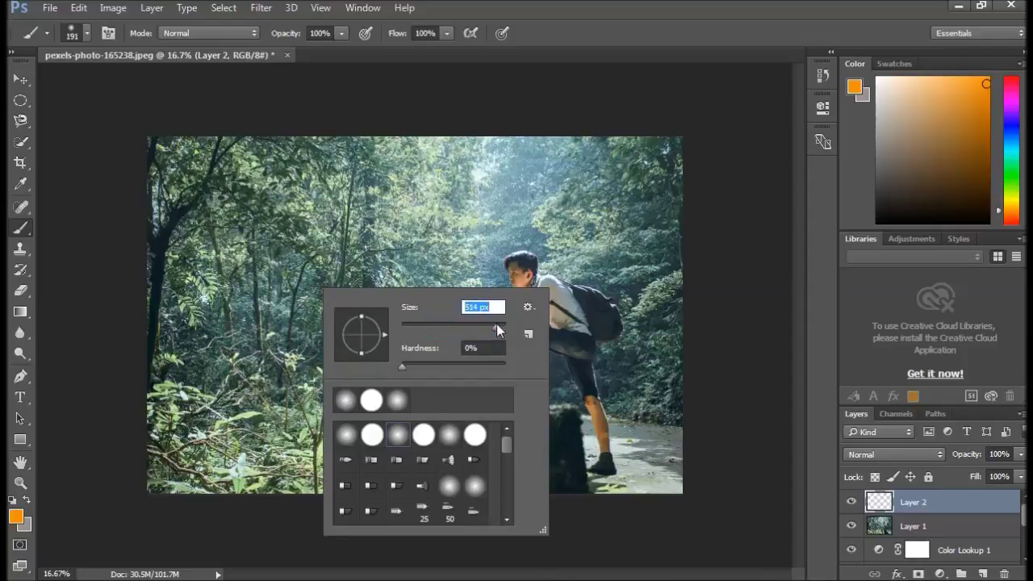
click(472, 232)
Enlarge the orange blob, move it up, and set its layer to Screen blend mode.
key(v)
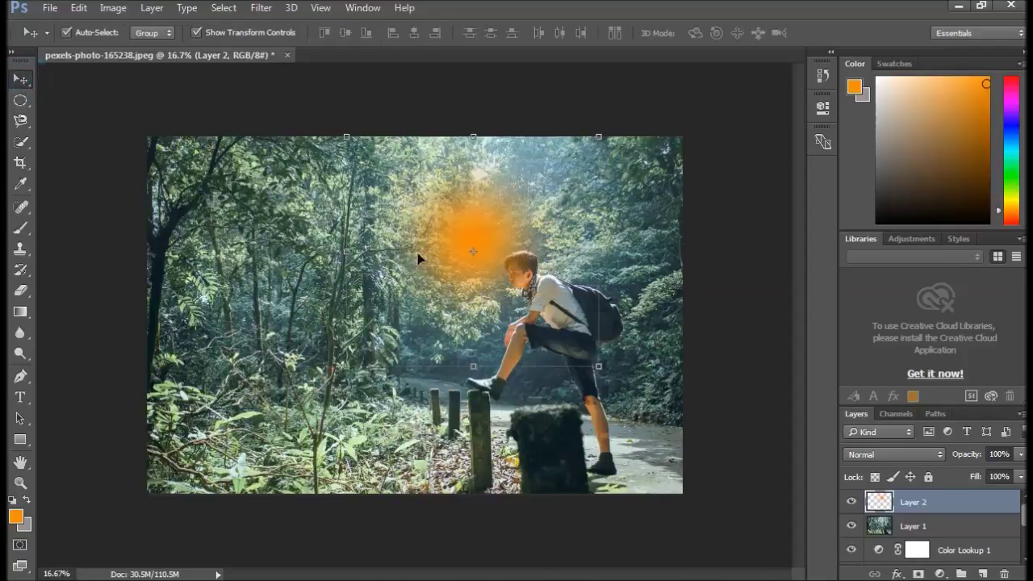
drag(598, 366, 637, 384)
drag(497, 262, 486, 192)
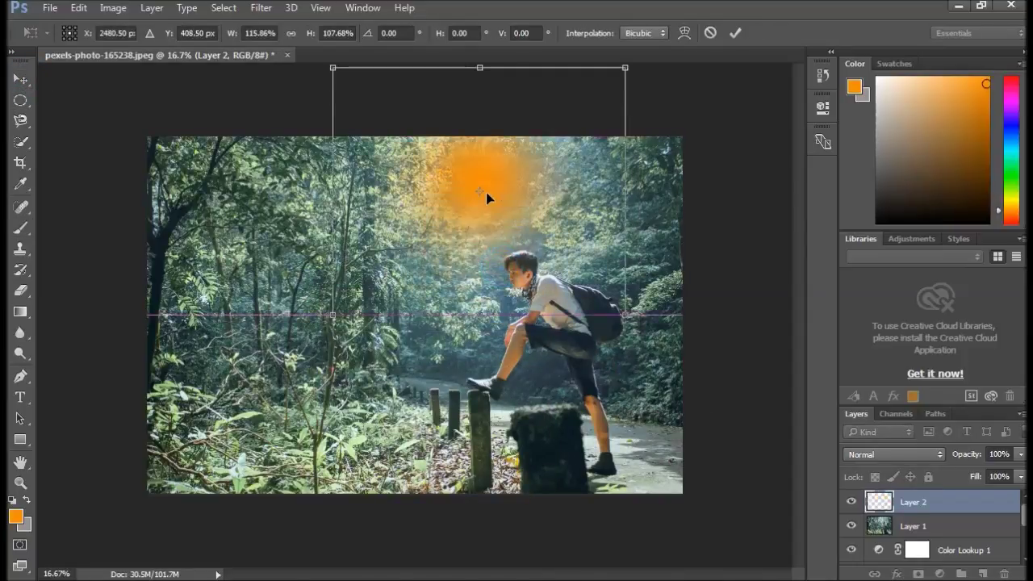
key(Return)
click(892, 454)
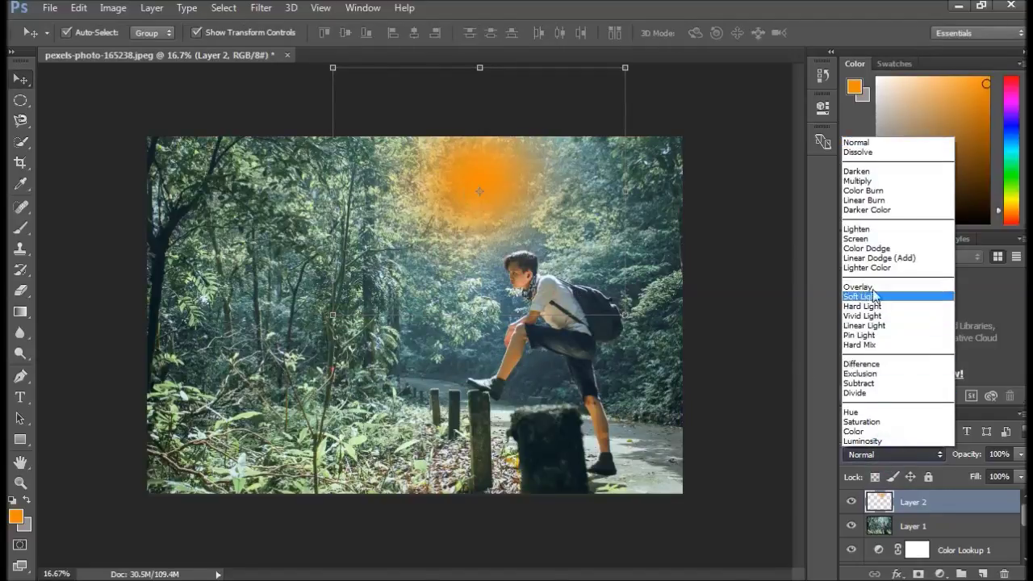
click(856, 239)
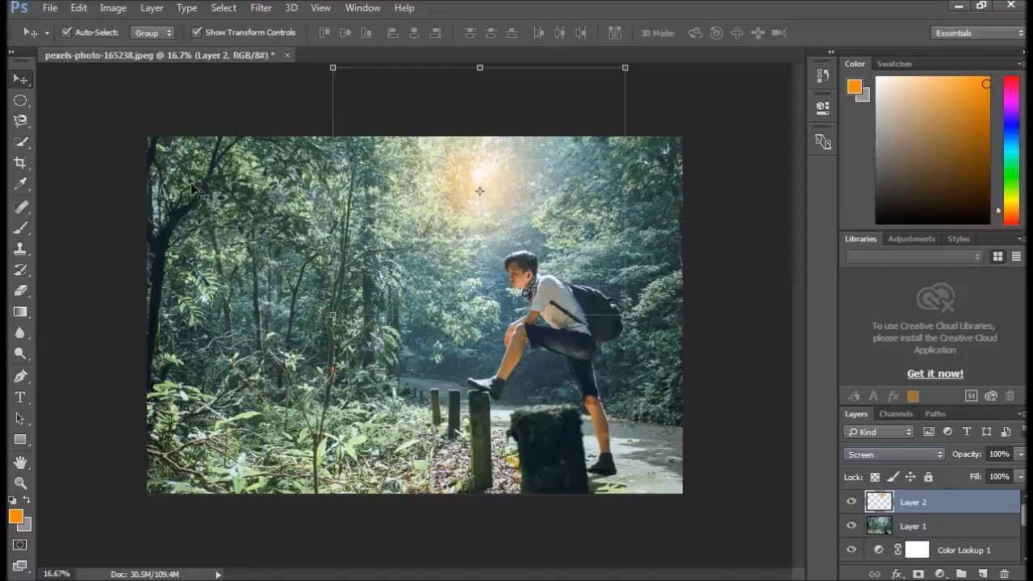
Enlarge the glow to about 160% and place it over the top of the forest path.
key(ctrl+t)
drag(332, 315, 322, 339)
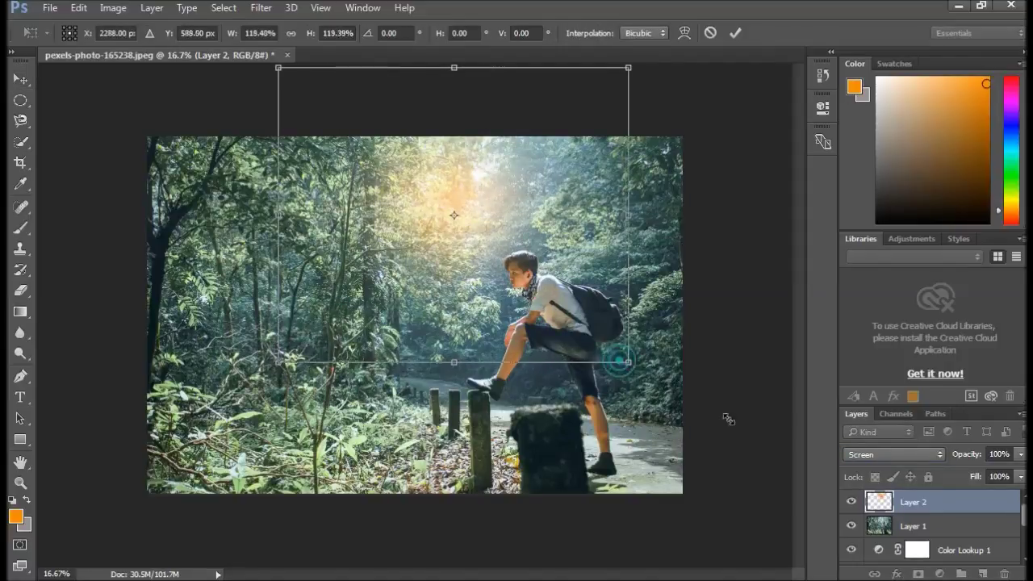
drag(626, 361, 726, 431)
drag(637, 381, 606, 318)
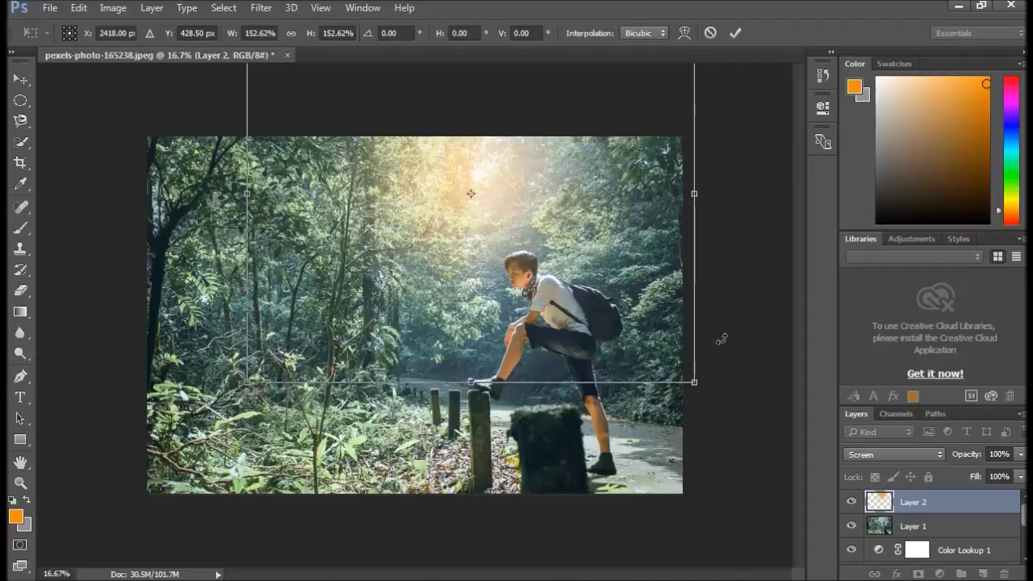
drag(694, 381, 724, 389)
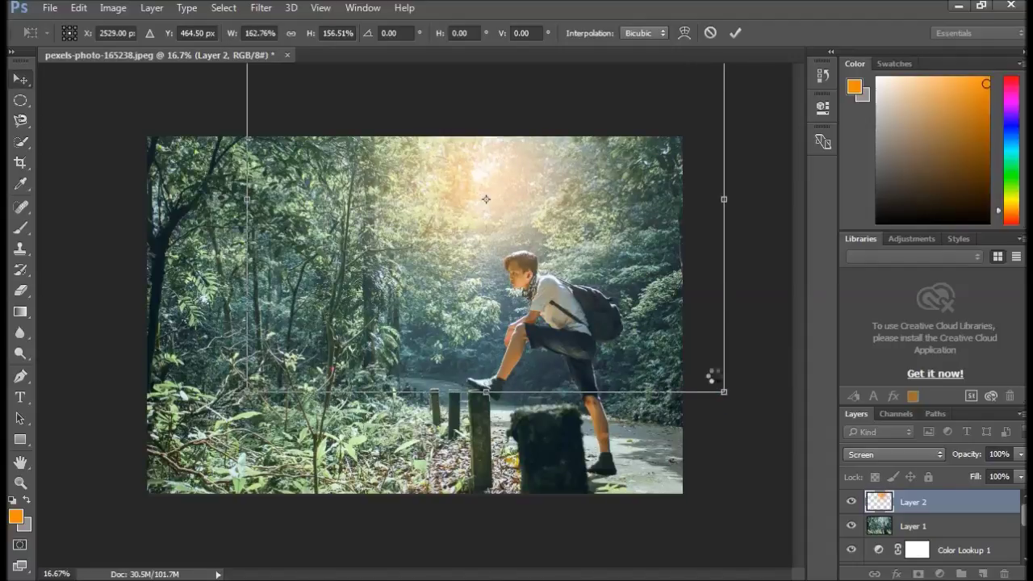
key(Return)
click(910, 526)
Add a Selective Color layer and a Photo Filter layer set to Cooling Filter (82).
click(939, 574)
click(911, 563)
click(775, 98)
click(939, 574)
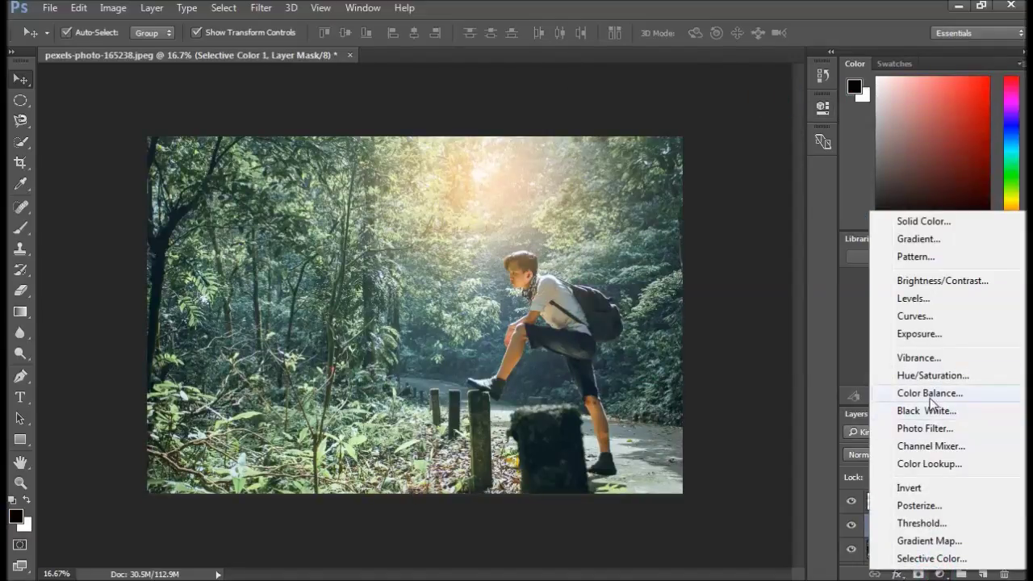
click(924, 428)
click(681, 145)
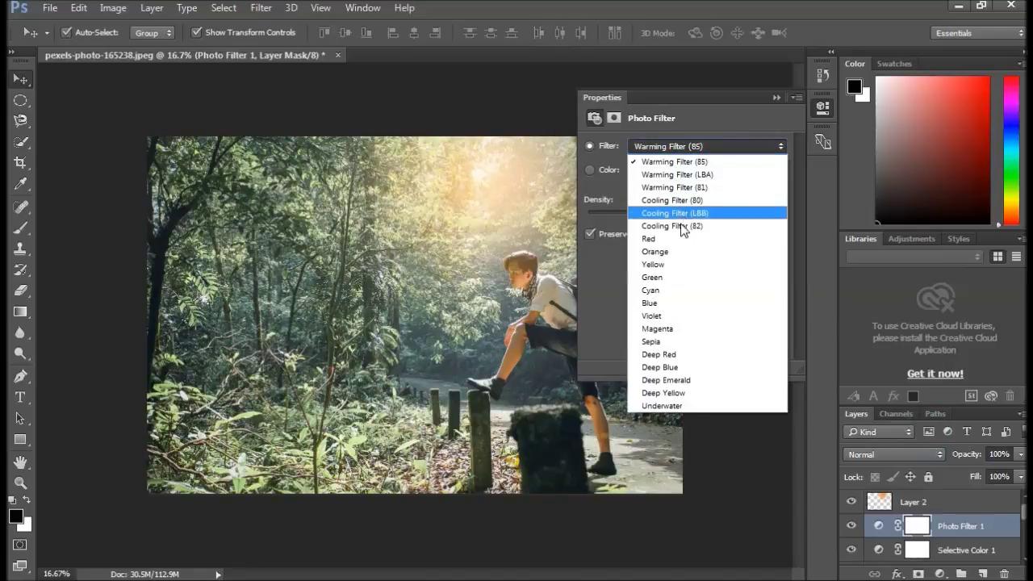
click(684, 229)
click(692, 146)
click(692, 164)
click(682, 146)
click(678, 184)
click(774, 98)
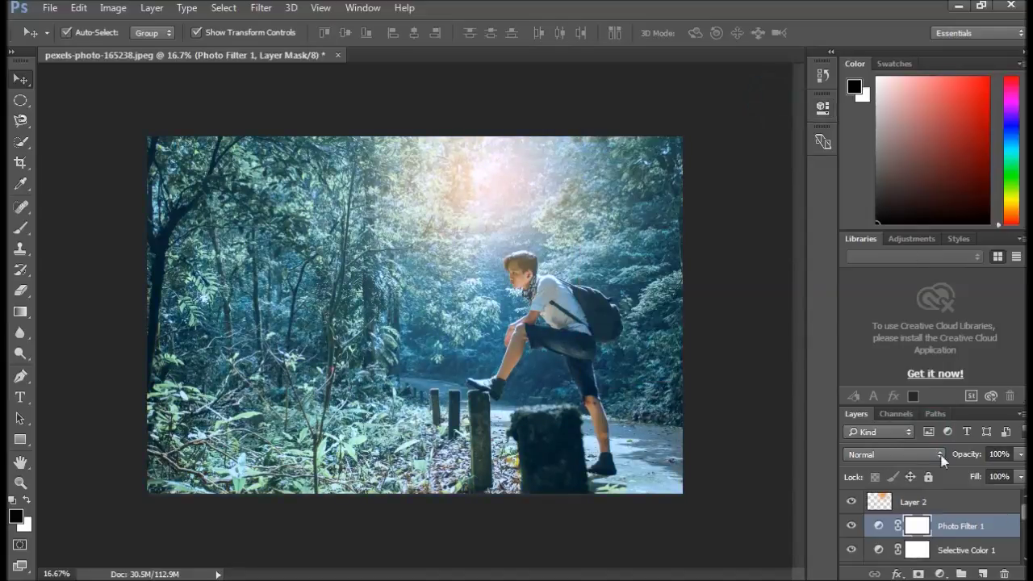
Blend the Photo Filter layer as Overlay at 37% opacity.
click(923, 455)
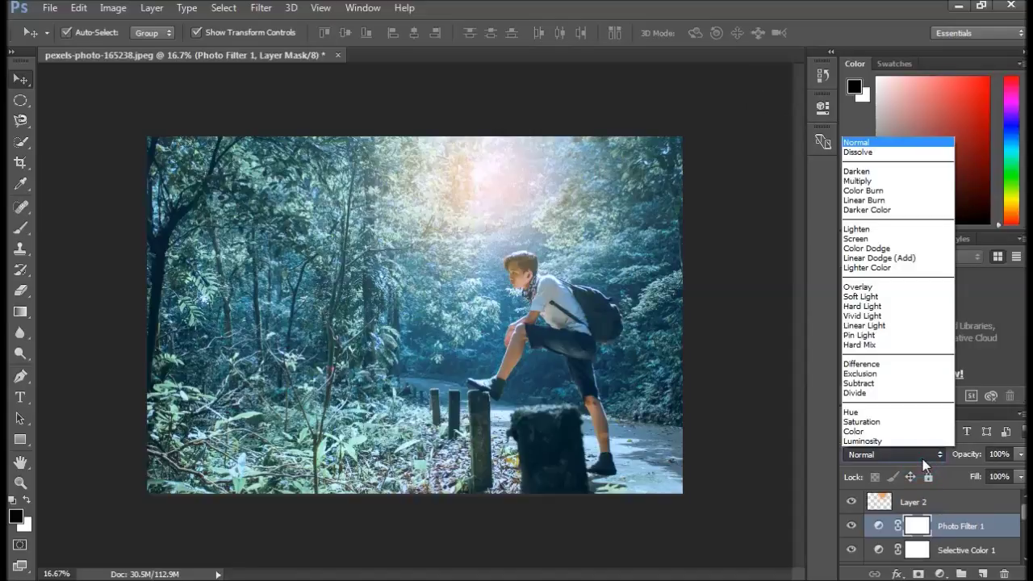
click(887, 286)
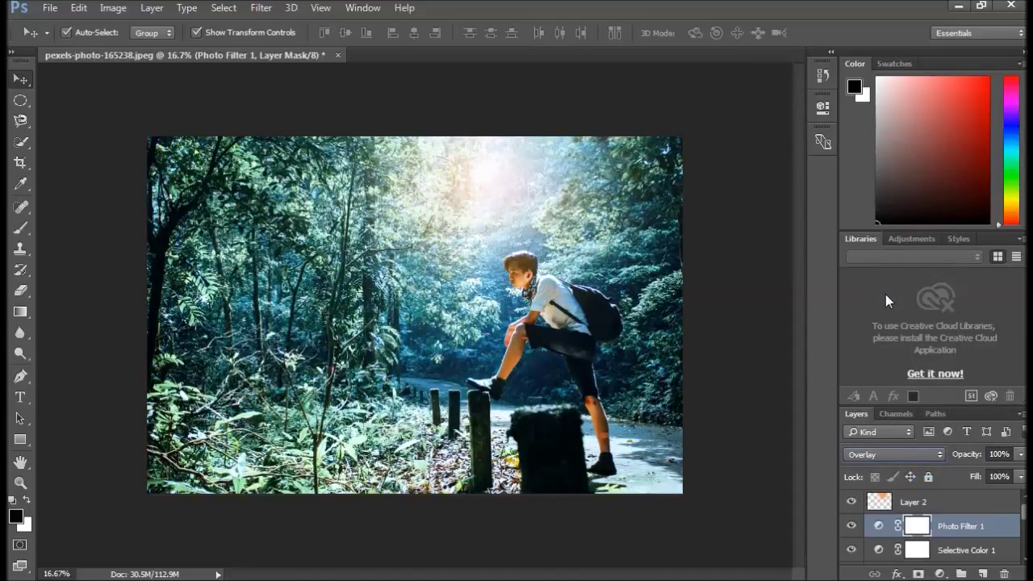
click(1020, 455)
mouse_move(1020, 475)
mouse_down()
mouse_move(966, 475)
mouse_move(979, 474)
mouse_up()
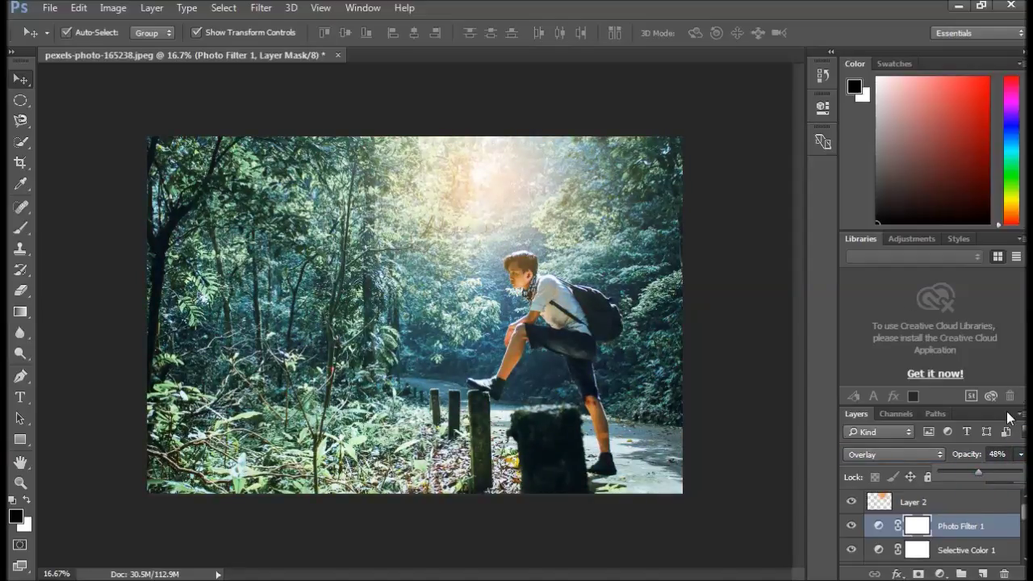
drag(968, 474, 969, 472)
click(915, 502)
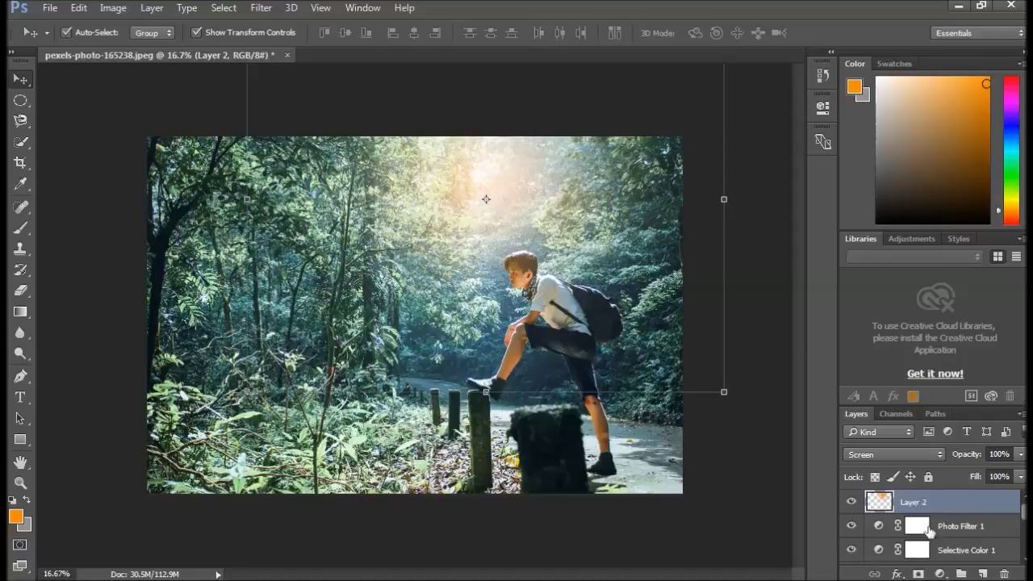
Scale Layer 2's sun glow to about 103% and give it a white Color Overlay style.
drag(723, 392, 738, 404)
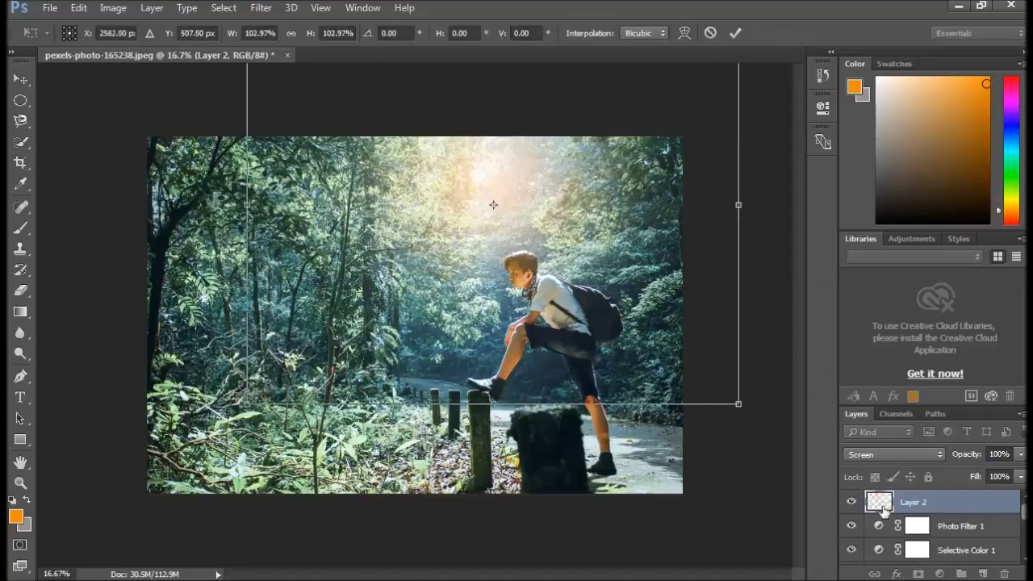
right_click(914, 501)
click(760, 24)
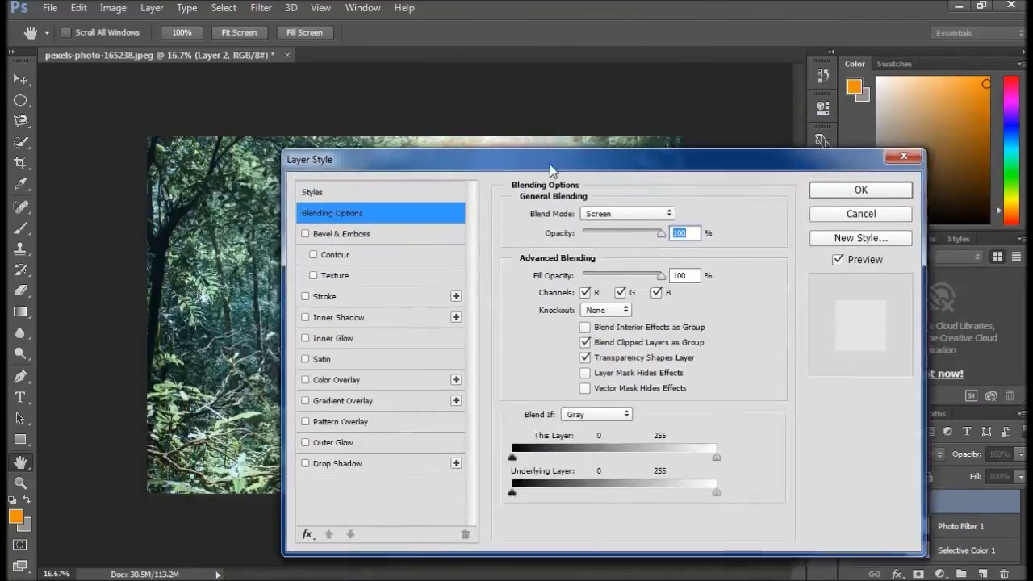
drag(446, 115, 741, 148)
click(605, 367)
drag(676, 153, 459, 194)
click(696, 242)
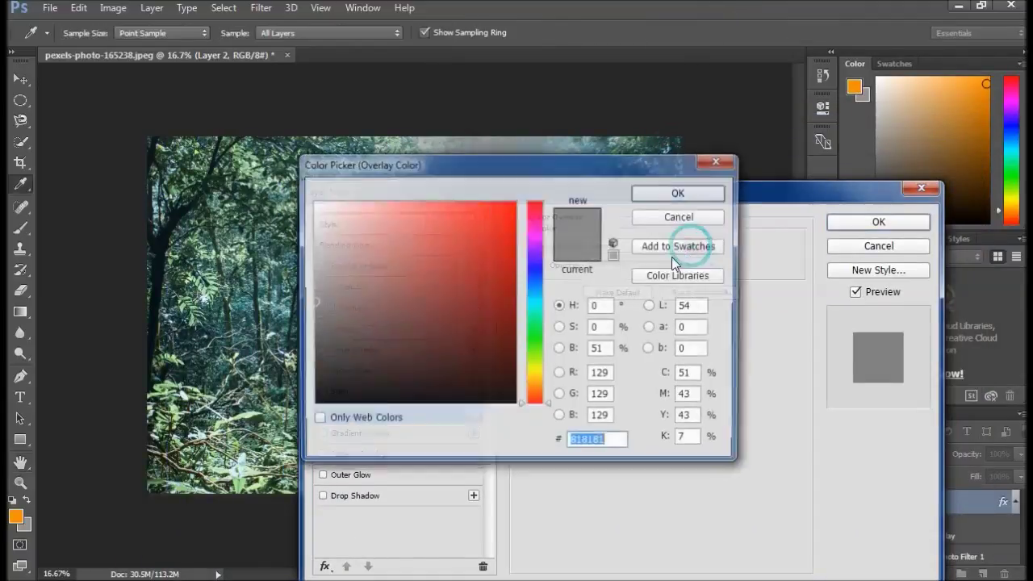
click(313, 203)
click(658, 200)
drag(692, 203, 672, 216)
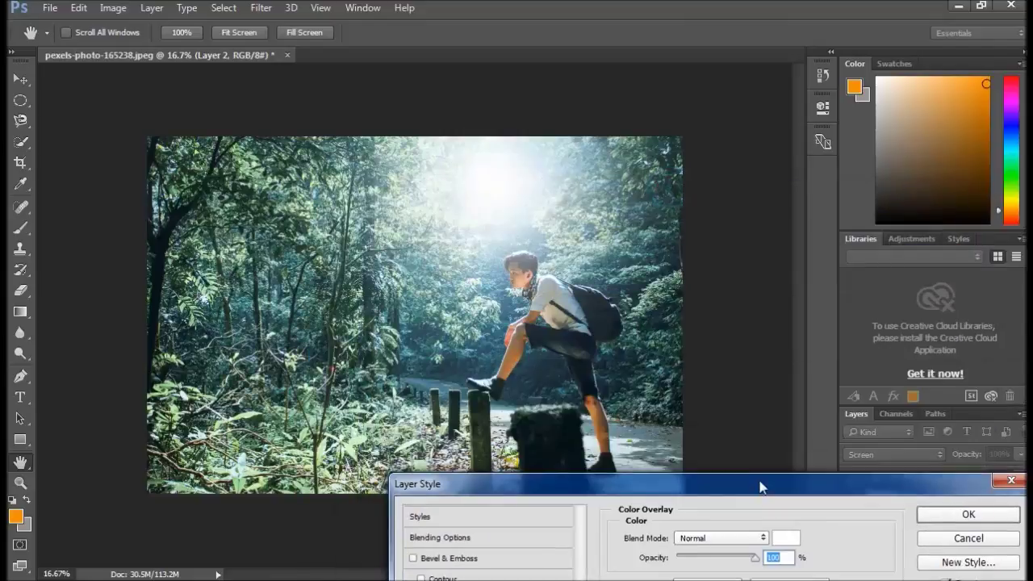
key(Return)
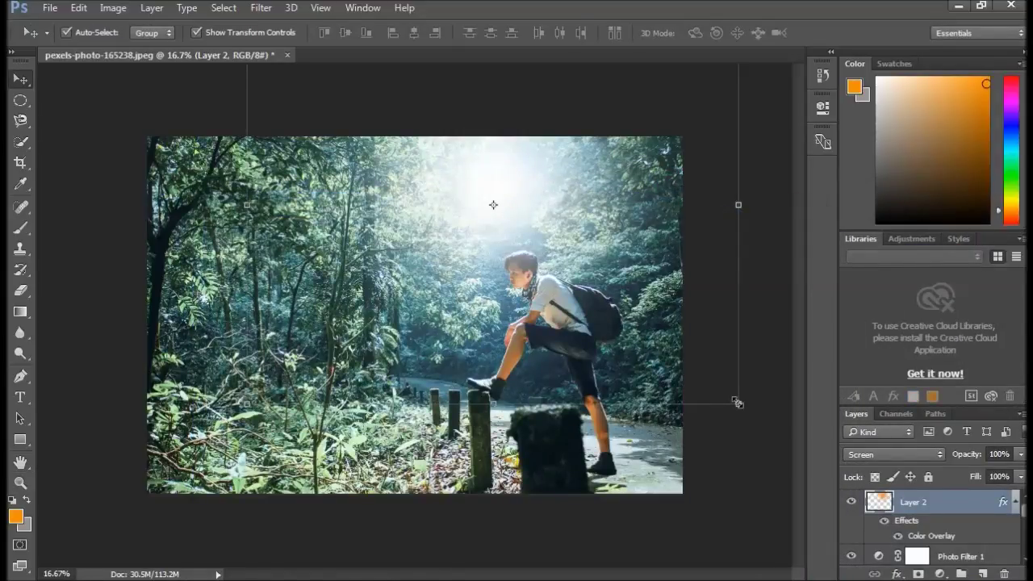
Enlarge the glow layer further and blend it as Lighten at 84% opacity.
drag(738, 404, 749, 418)
click(891, 455)
click(857, 143)
click(891, 454)
click(873, 240)
click(891, 454)
click(857, 229)
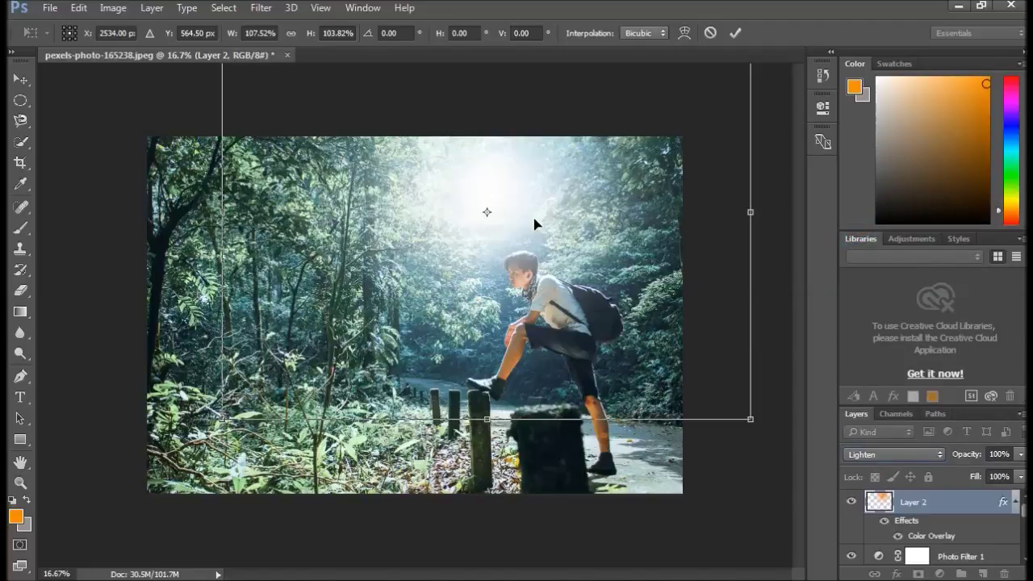
click(1020, 454)
drag(1018, 476, 1010, 476)
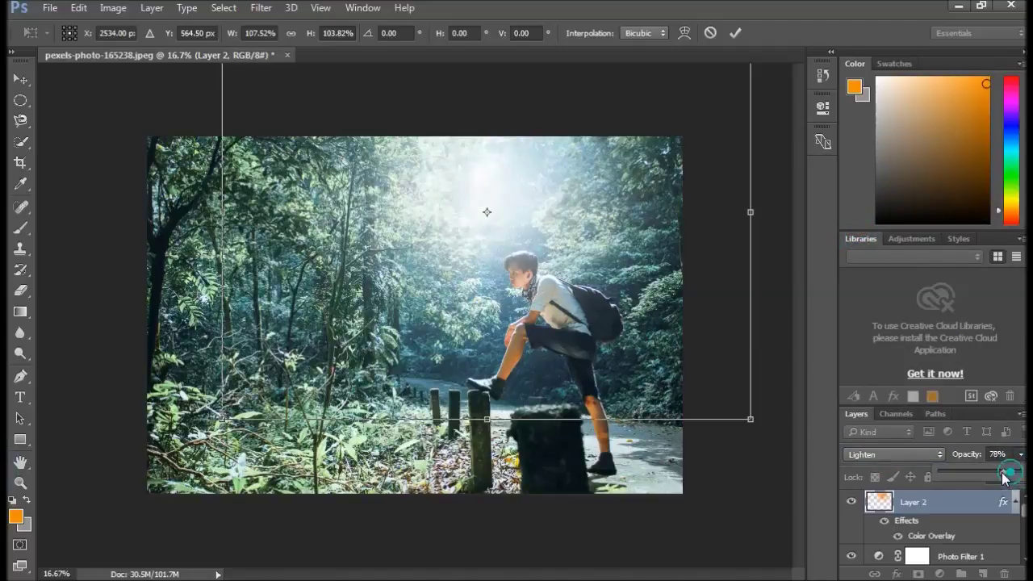
click(522, 148)
Commit the glow layer's resize and stamp all visible layers into a new Layer 3.
click(362, 7)
click(678, 17)
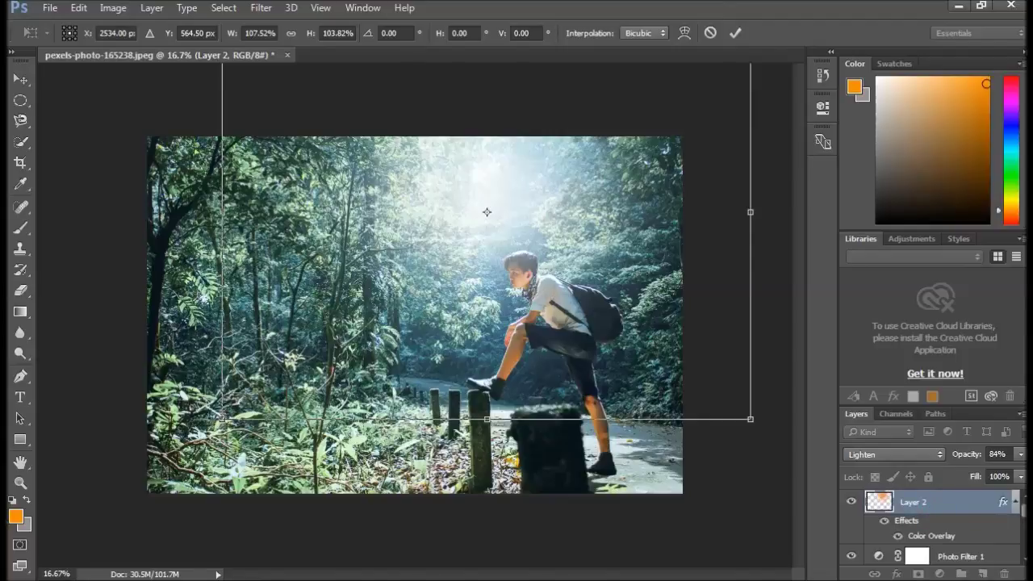
scroll(927, 524, down, 2)
scroll(973, 530, up, 2)
click(918, 501)
click(20, 78)
key(Return)
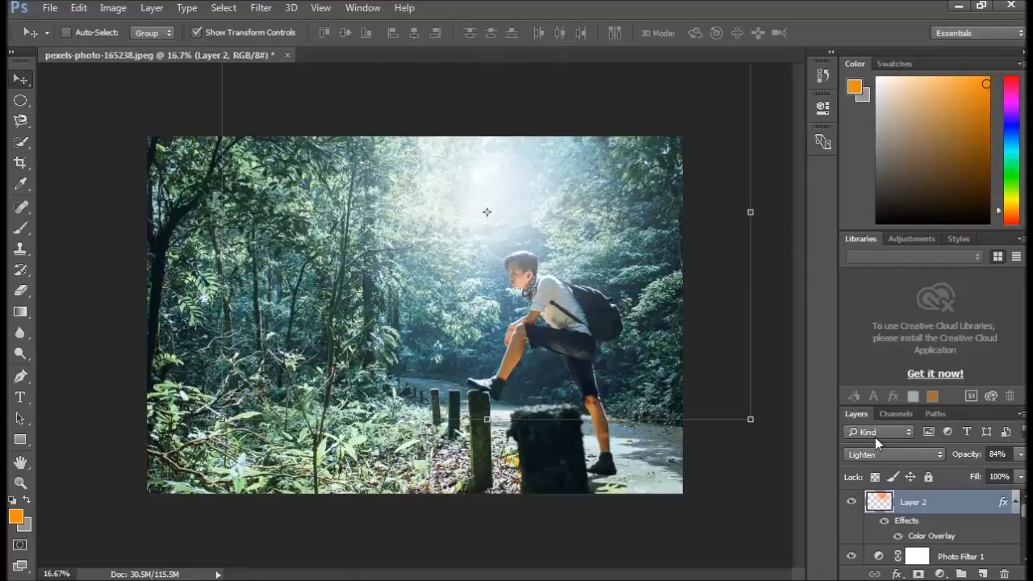
key(ctrl+shift+alt+e)
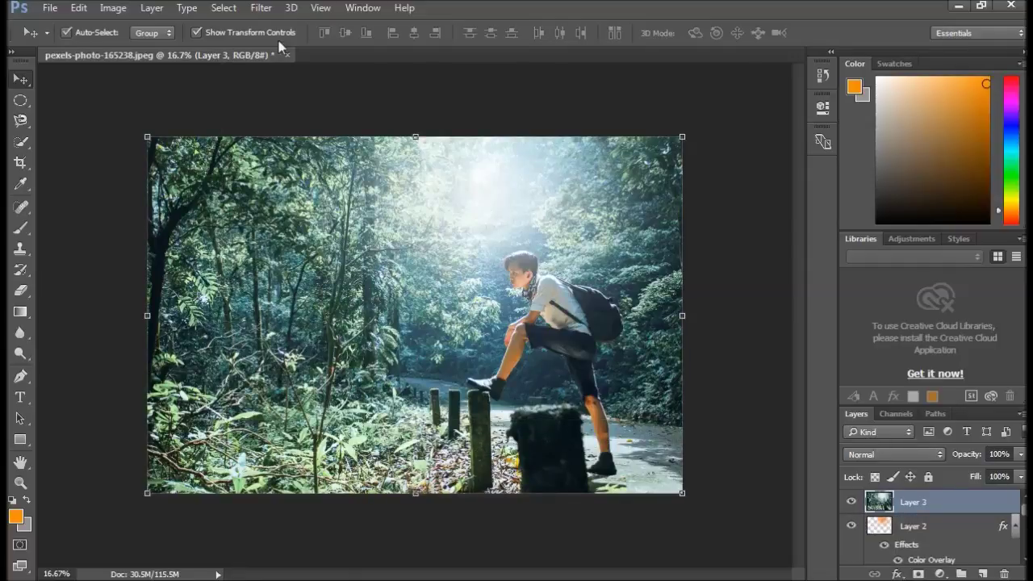
Launch Nik Collection's Color Efex Pro 4 on Layer 3 from the Filter menu.
click(260, 7)
mouse_move(291, 344)
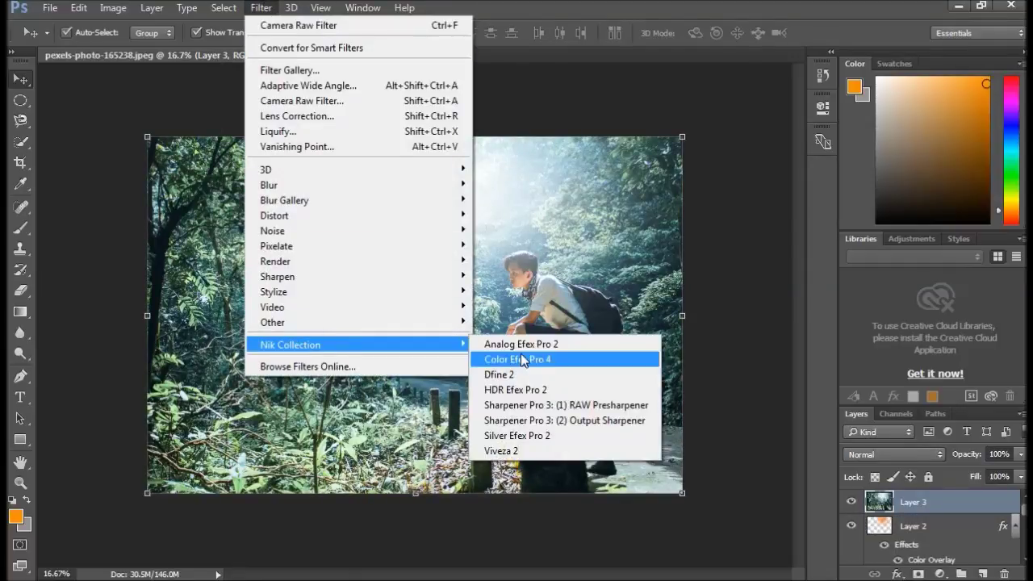
click(522, 359)
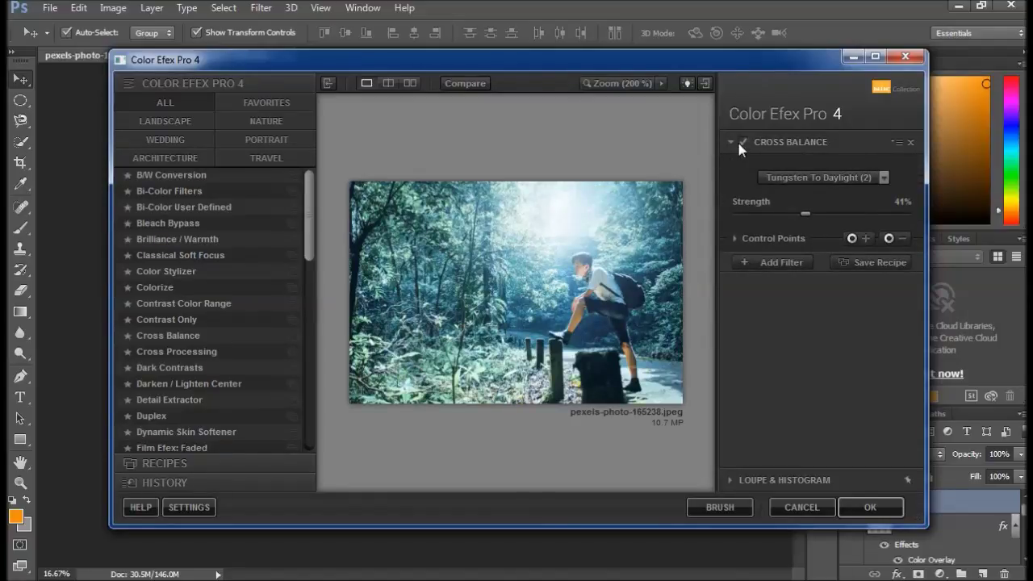
Use Cross Balance Tungsten To Daylight (1) at about 15% strength, then add a second filter slot.
drag(805, 213, 725, 216)
click(802, 178)
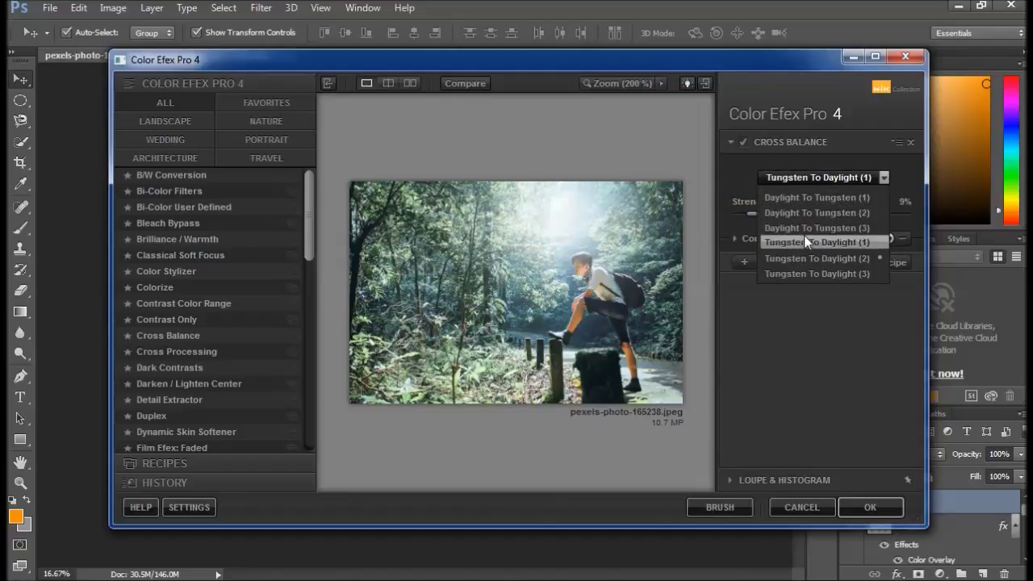
click(806, 258)
click(810, 182)
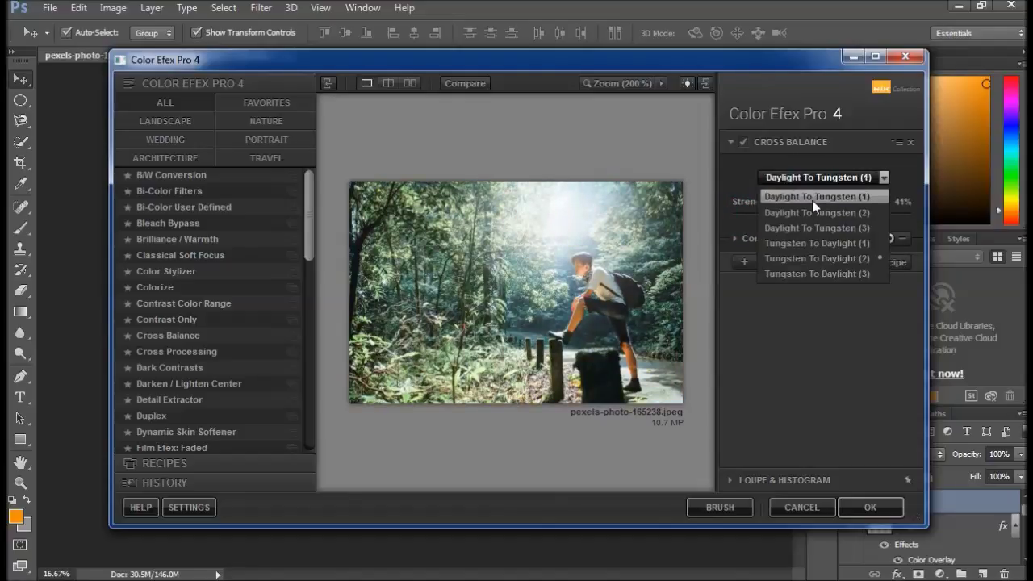
click(807, 243)
mouse_move(805, 213)
mouse_down()
mouse_move(734, 210)
mouse_move(760, 207)
mouse_move(753, 212)
mouse_up()
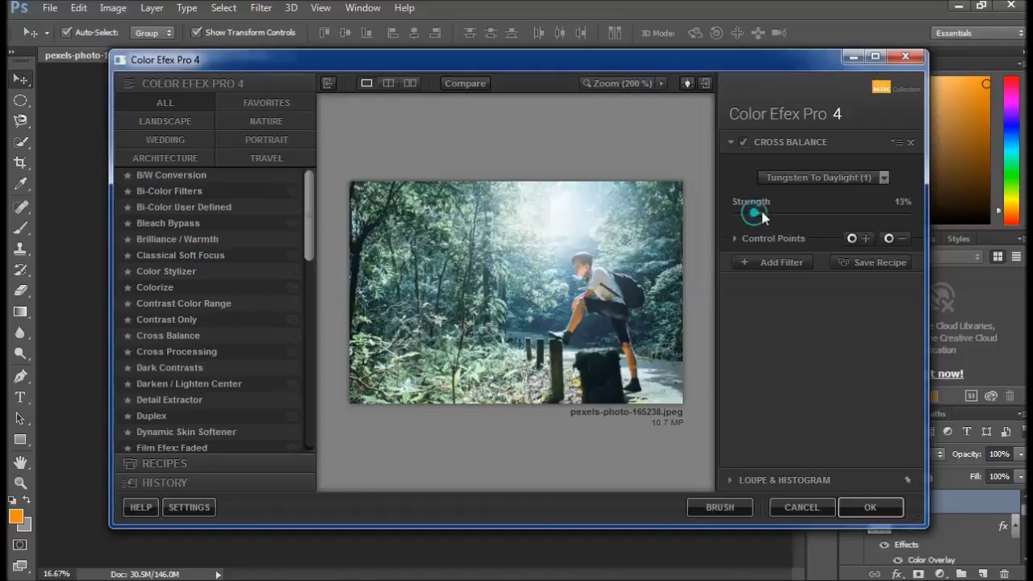
click(738, 238)
drag(835, 274, 857, 274)
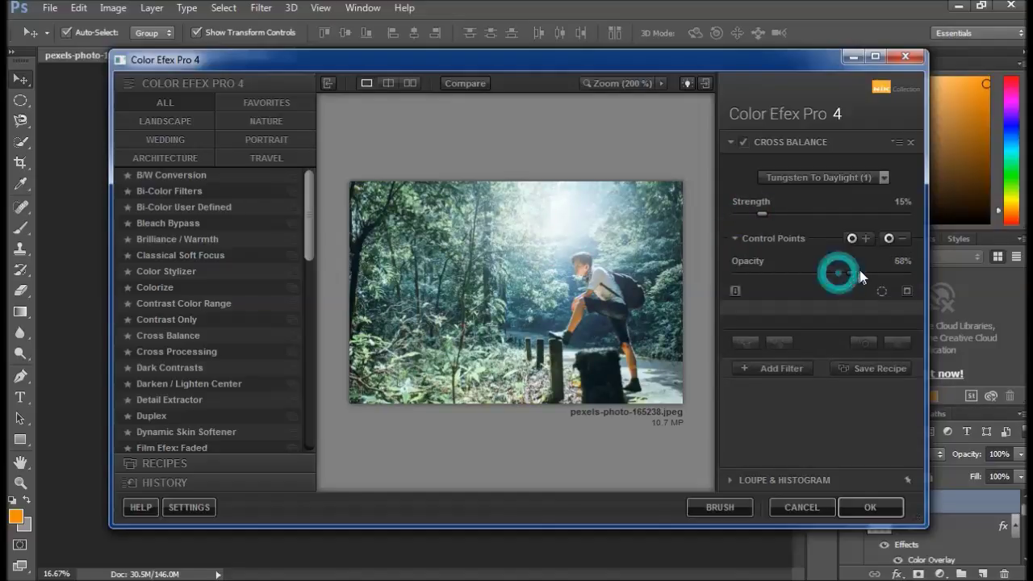
click(791, 368)
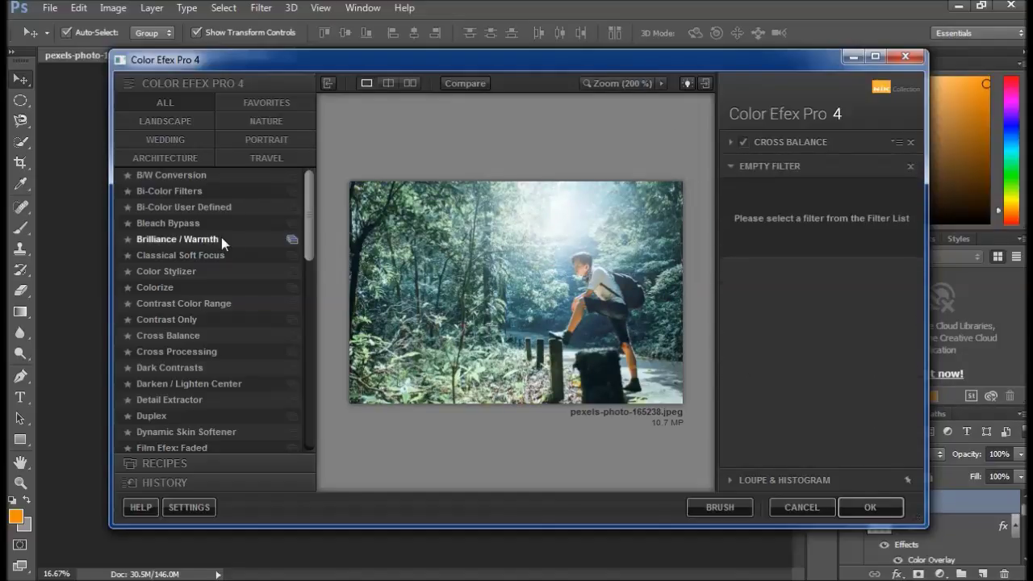
Add Cross Processing at about 22% strength with method L03, then add a third filter slot.
click(188, 353)
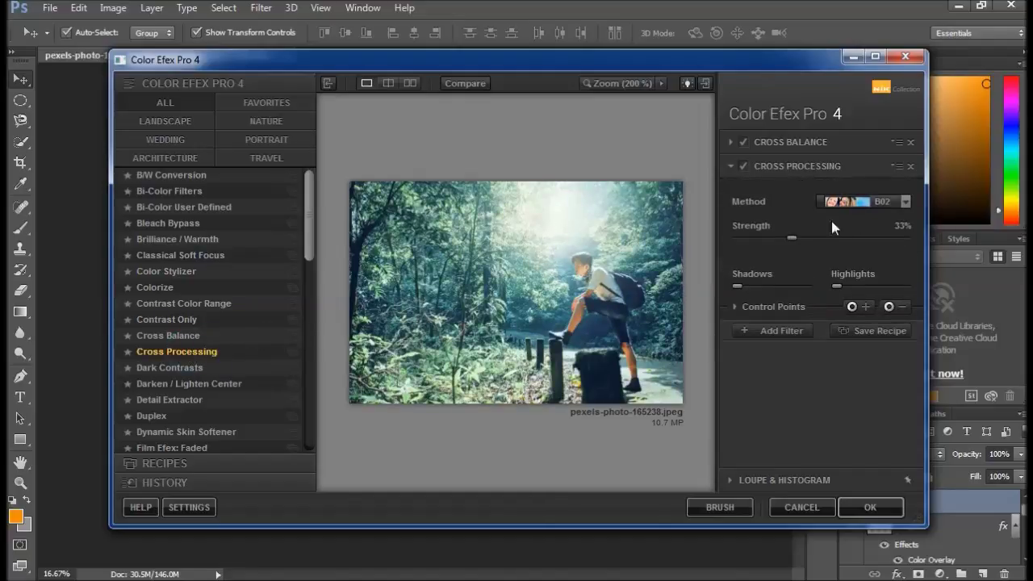
drag(791, 238, 777, 240)
click(787, 327)
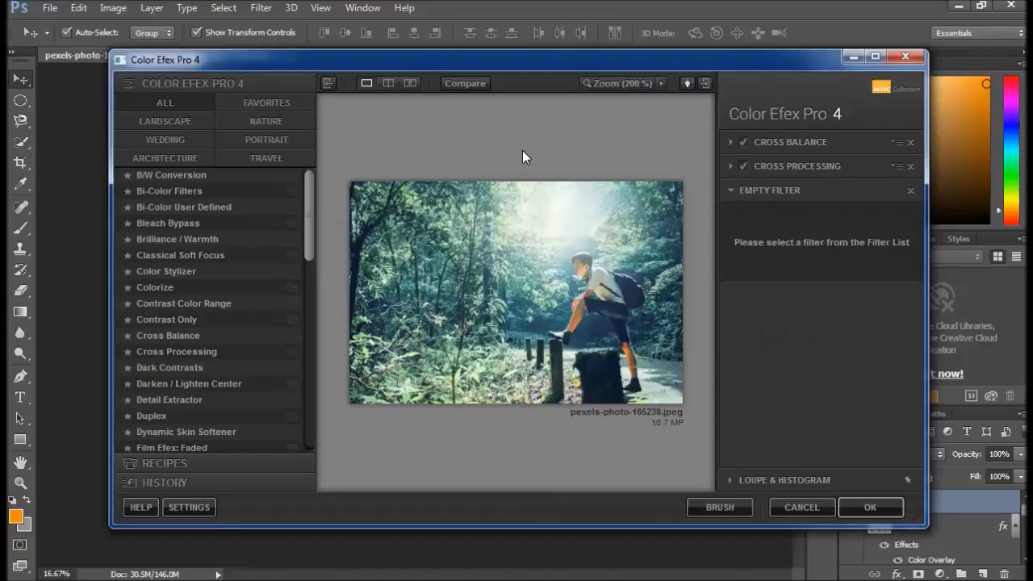
click(781, 167)
click(869, 200)
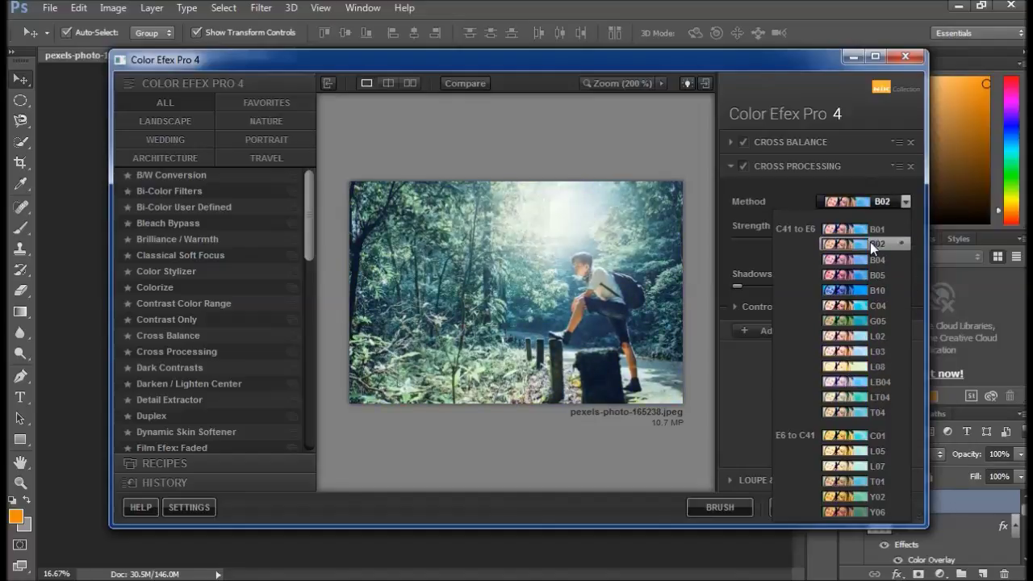
click(861, 352)
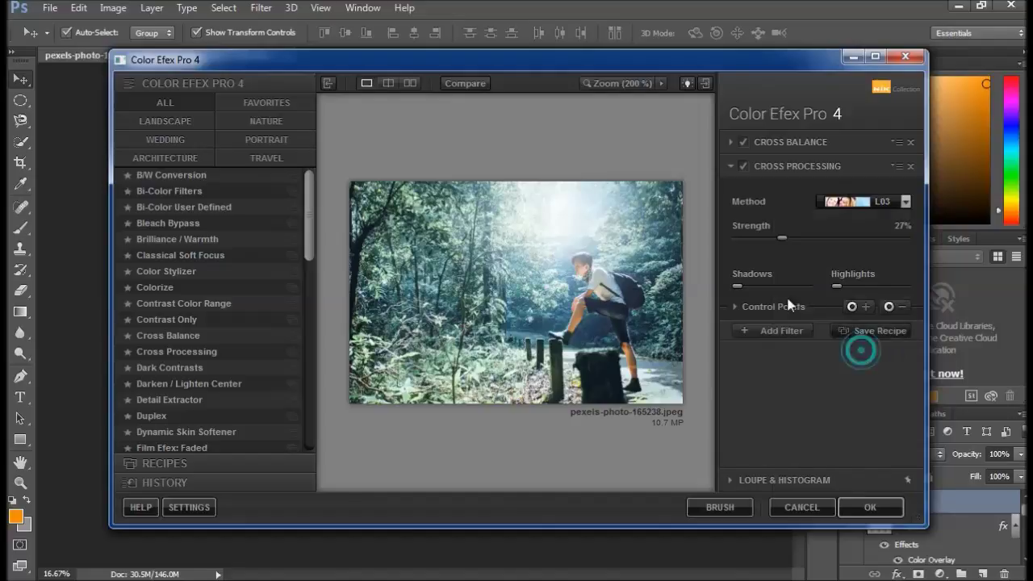
click(734, 307)
click(781, 434)
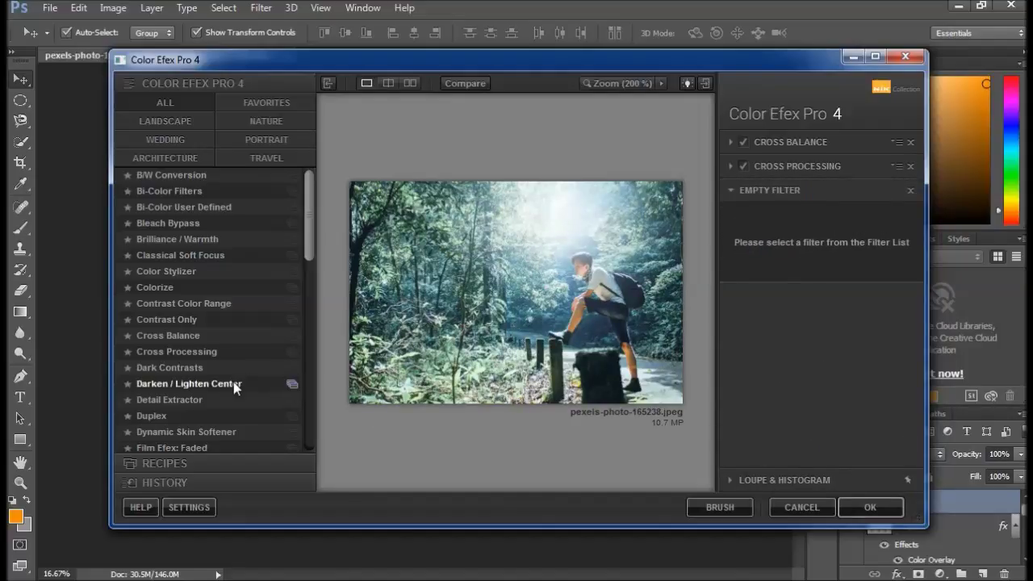
Try Darken/Lighten Center and Film Efex: Vintage, then settle on Foliage boosted to 96%.
click(233, 382)
click(795, 394)
scroll(310, 236, down, 2)
scroll(266, 274, down, 3)
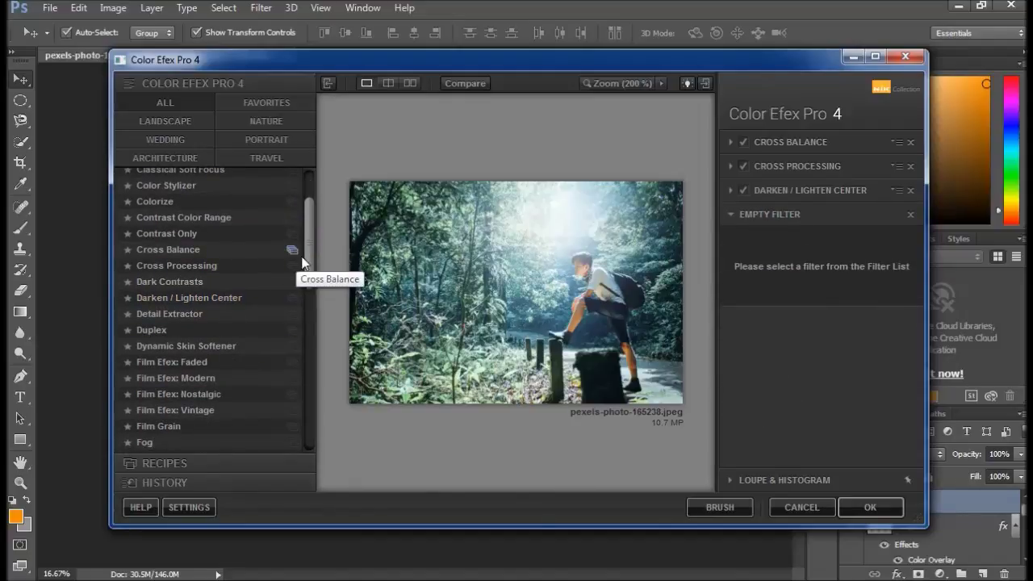
scroll(304, 262, down, 1)
scroll(310, 213, up, 3)
scroll(310, 213, down, 5)
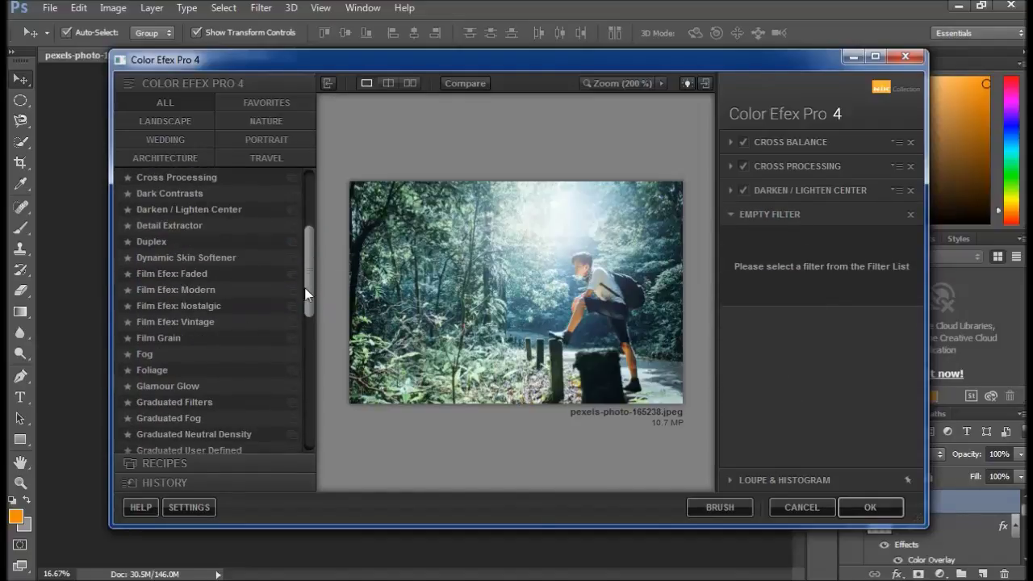
click(210, 322)
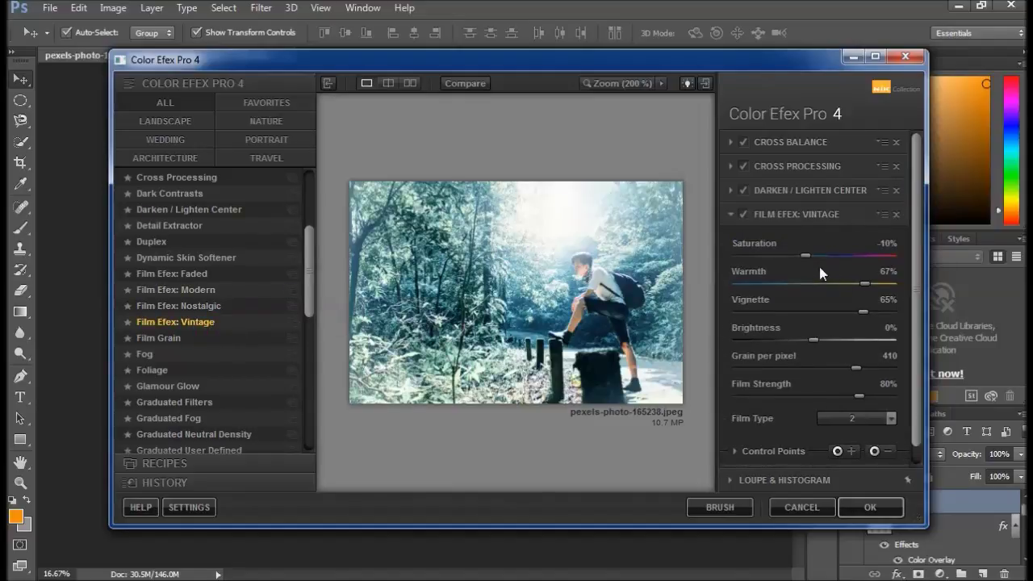
drag(864, 284, 771, 284)
click(166, 369)
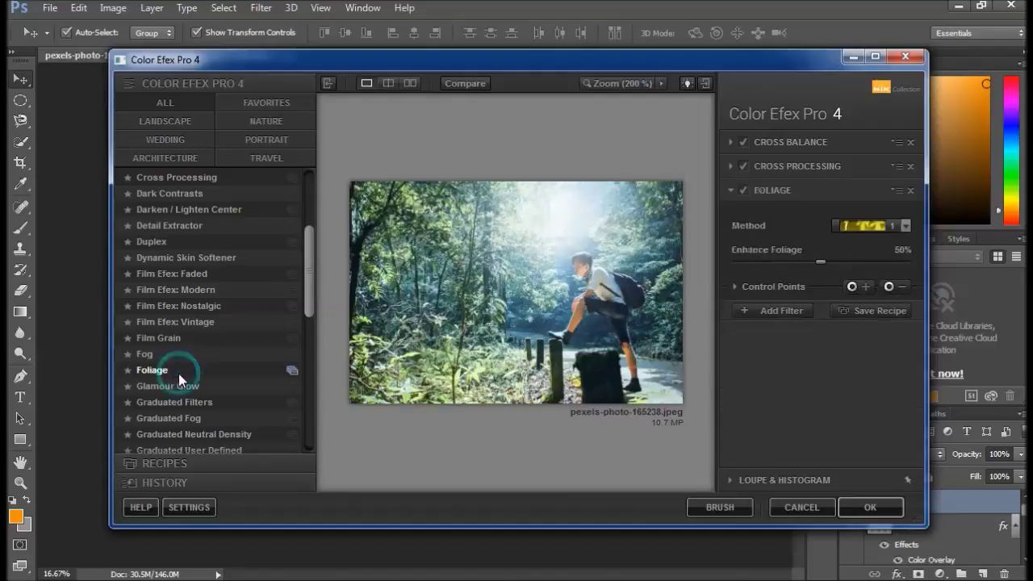
mouse_move(818, 263)
mouse_down()
mouse_move(912, 260)
mouse_move(827, 264)
mouse_up()
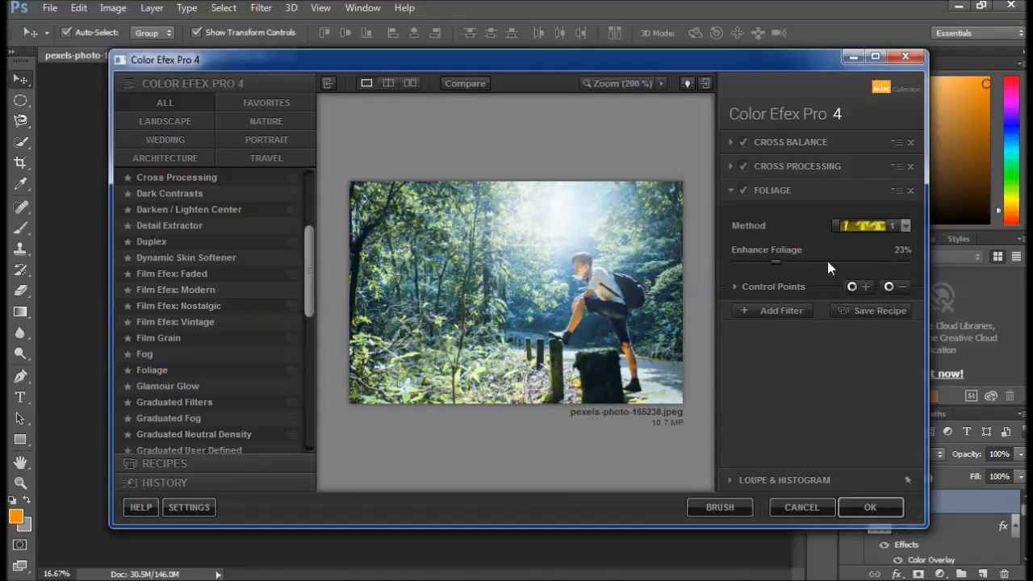
click(793, 303)
Add Glamour Glow reduced to 12%, followed by an empty fifth filter slot.
drag(307, 280, 308, 289)
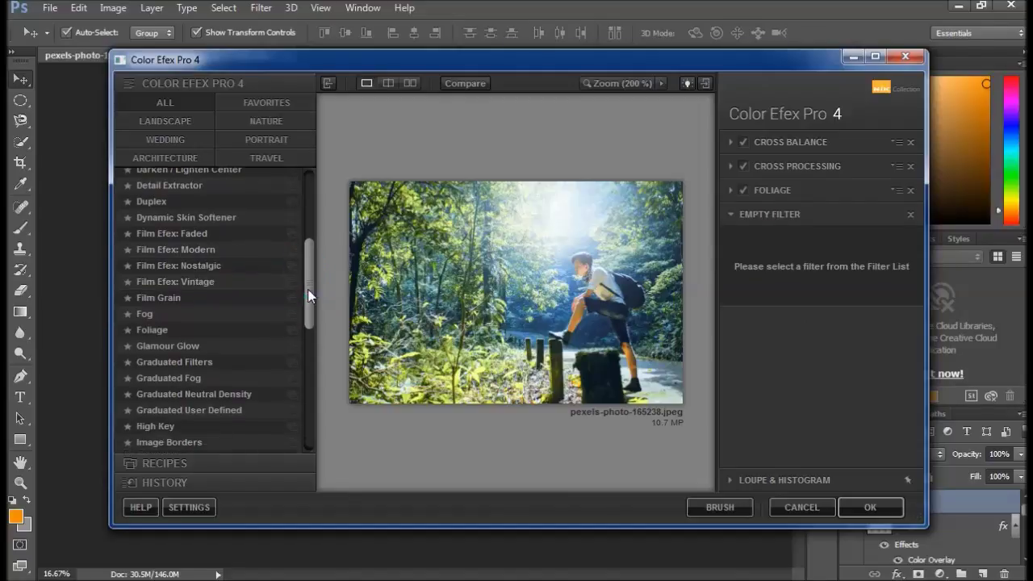
click(167, 345)
drag(823, 255, 724, 254)
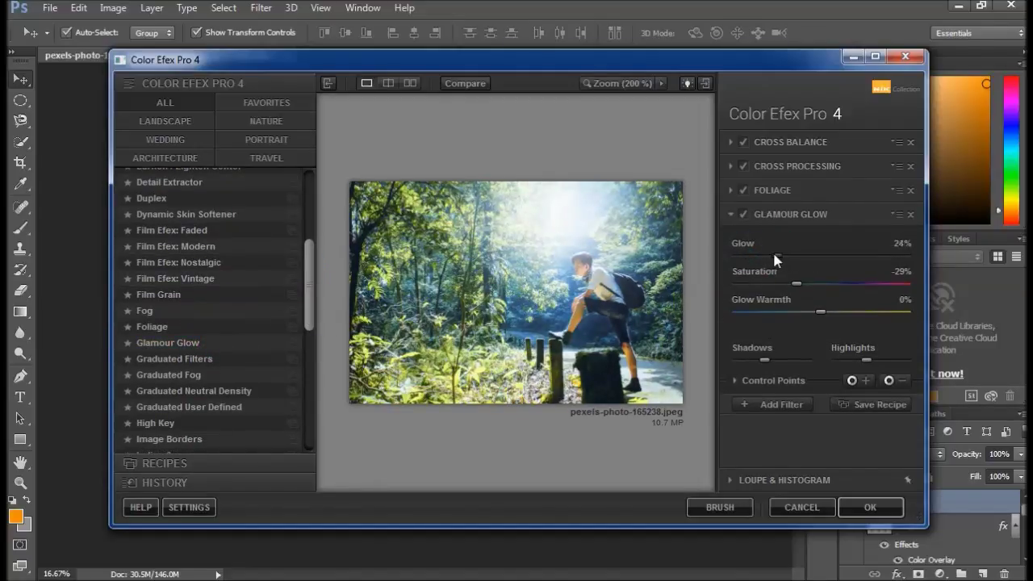
drag(760, 259, 752, 264)
click(795, 404)
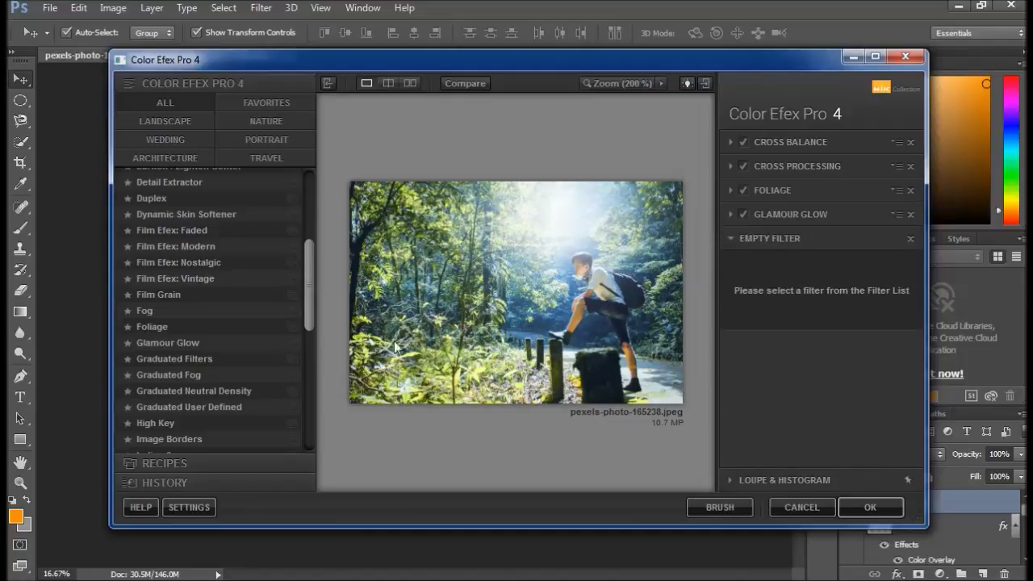
drag(309, 317, 313, 412)
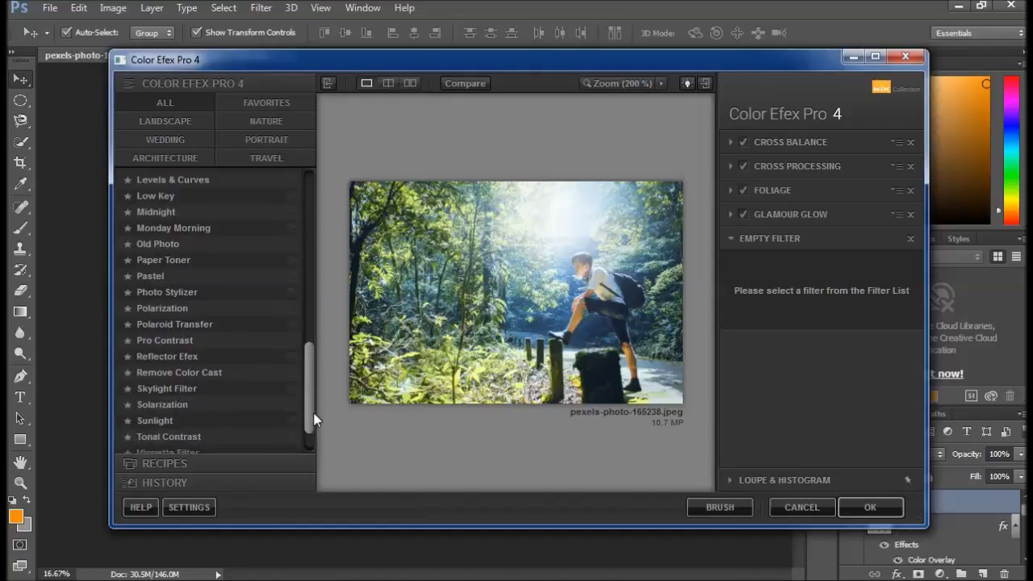
Add Vignette: Lens at 34% opacity and apply the whole filter stack to Layer 3.
scroll(313, 412, down, 2)
click(201, 428)
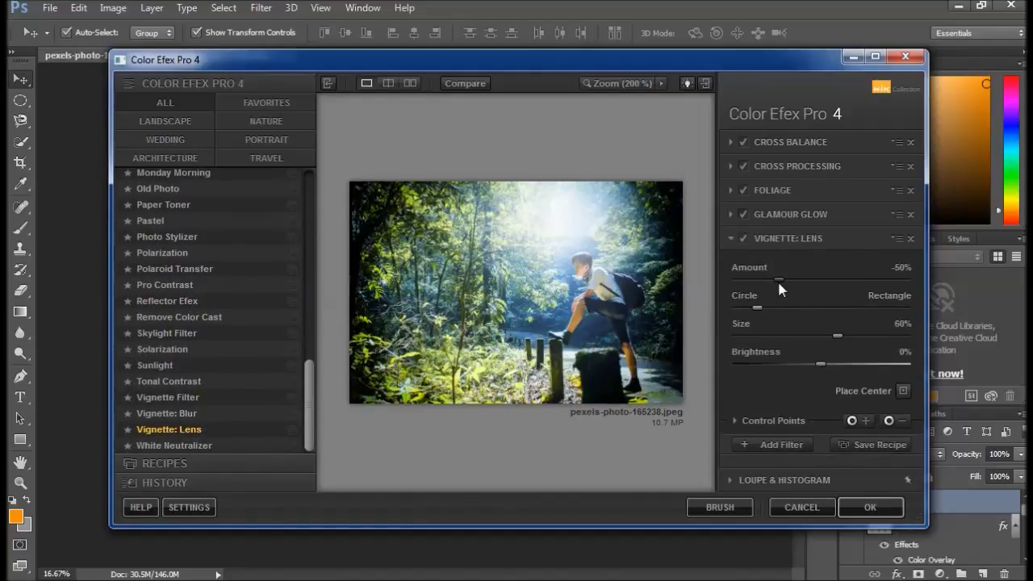
click(754, 420)
drag(814, 455, 783, 457)
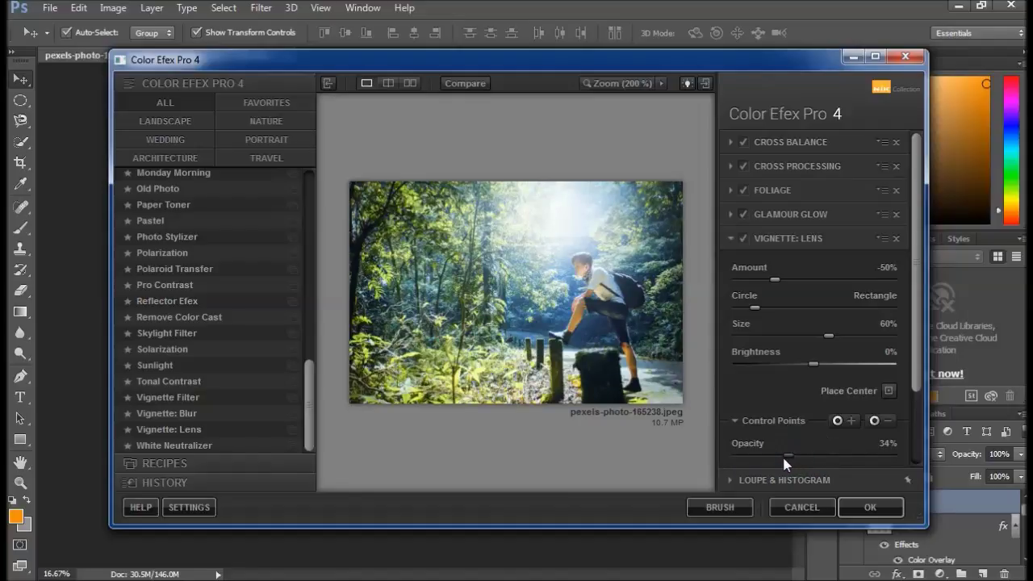
click(877, 505)
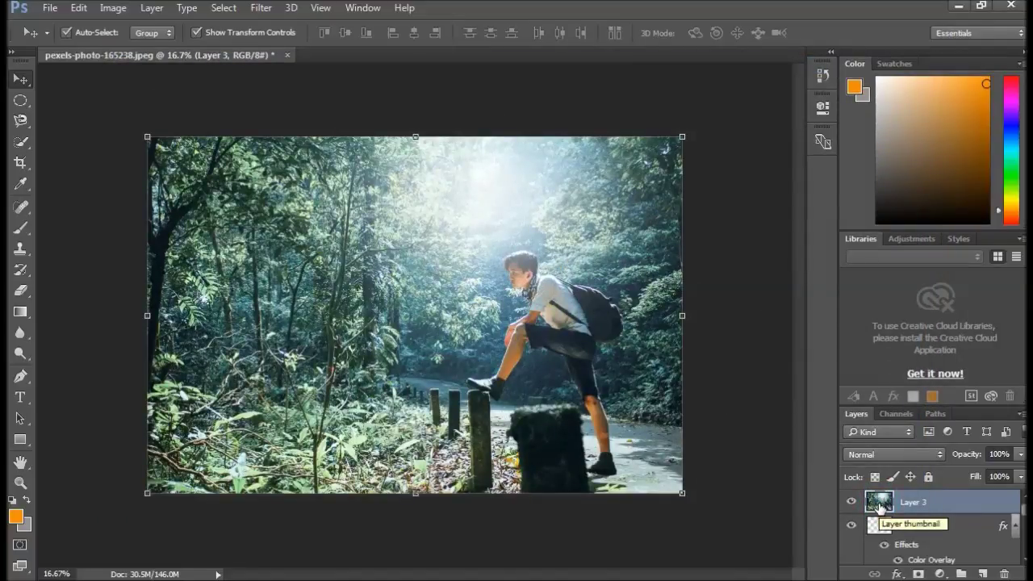
Run the last filter again on Layer 3 with the Ctrl+Shift+X shortcut.
click(261, 8)
click(496, 178)
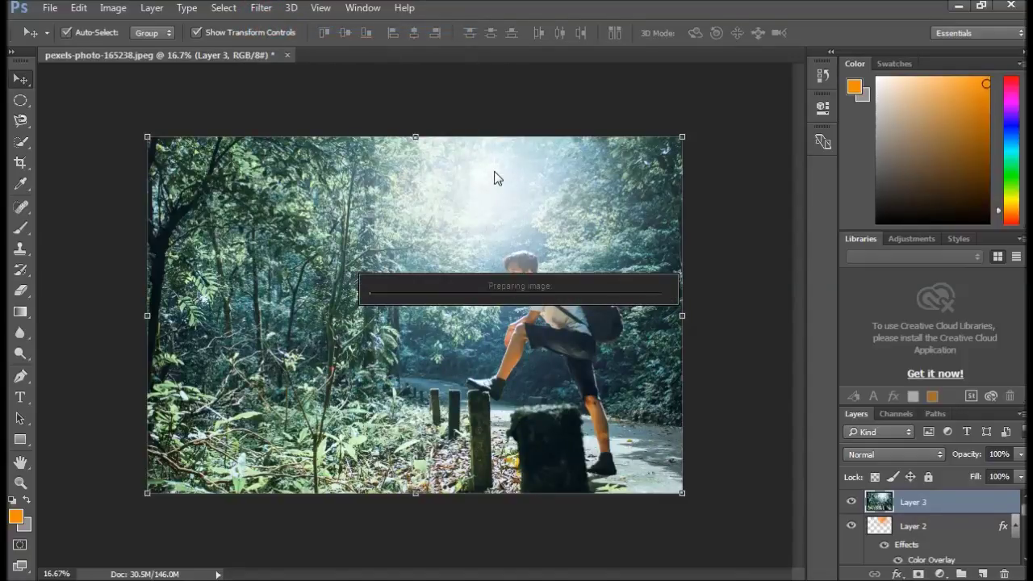
key(ctrl+shift+x)
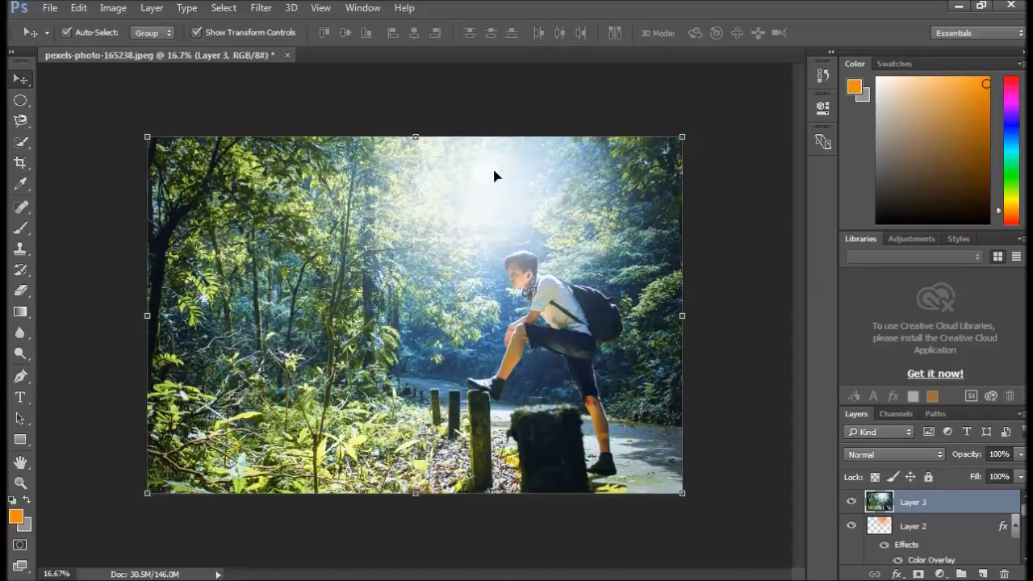
Hide Layer 3, Photo Filter 1, Selective Color 1, Layer 1 and Color Lookup 1.
scroll(935, 516, down, 2)
scroll(935, 516, down, 2)
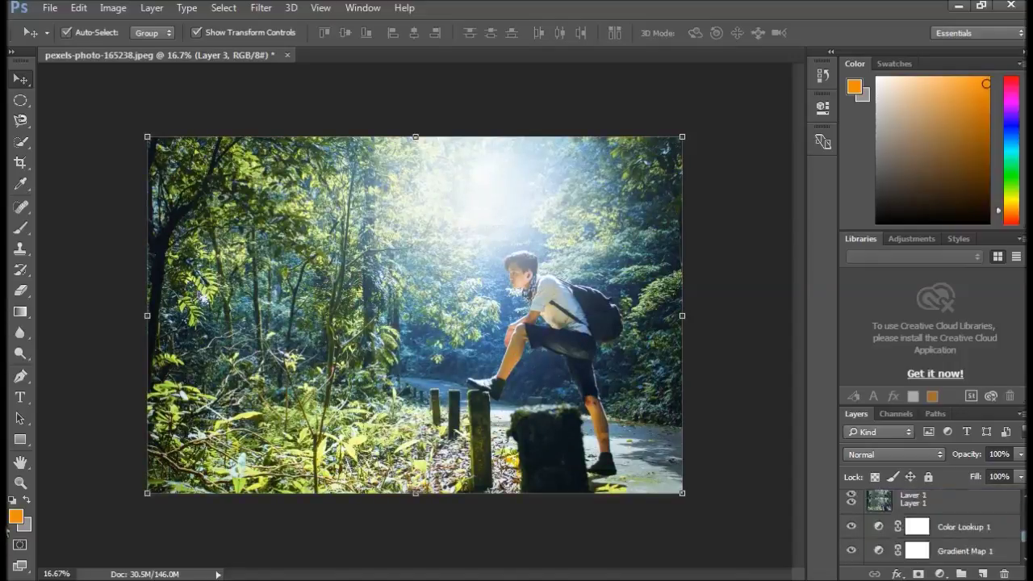
scroll(935, 517, up, 4)
click(851, 502)
scroll(853, 525, down, 2)
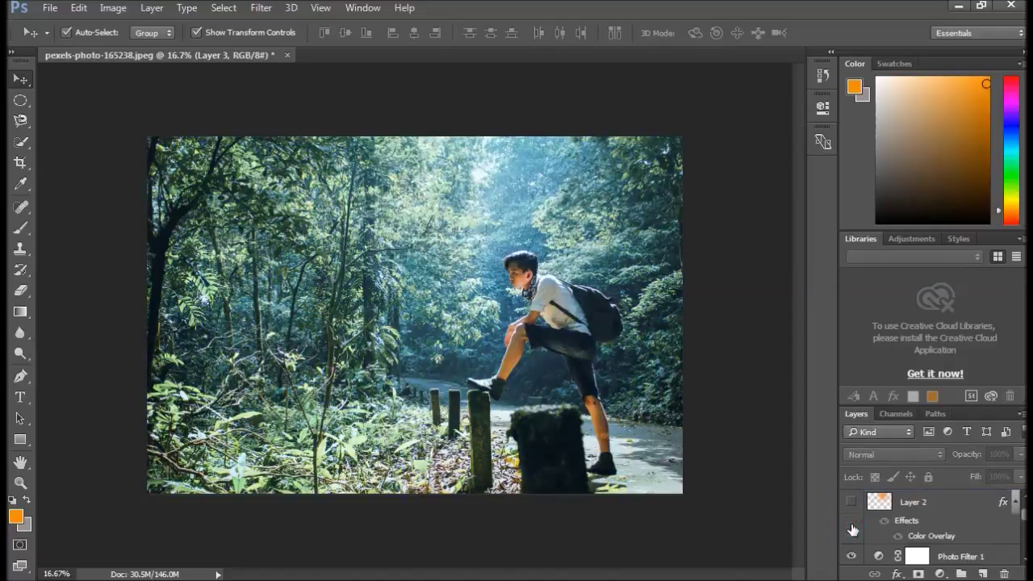
click(852, 554)
scroll(877, 525, down, 1)
click(852, 555)
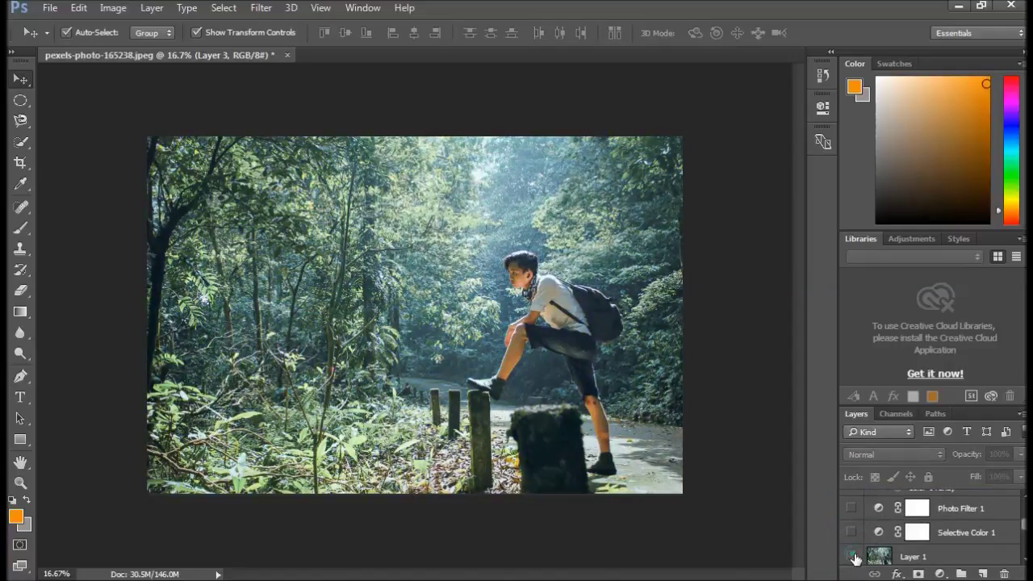
scroll(855, 555, down, 1)
click(852, 556)
scroll(879, 520, down, 1)
scroll(883, 535, down, 1)
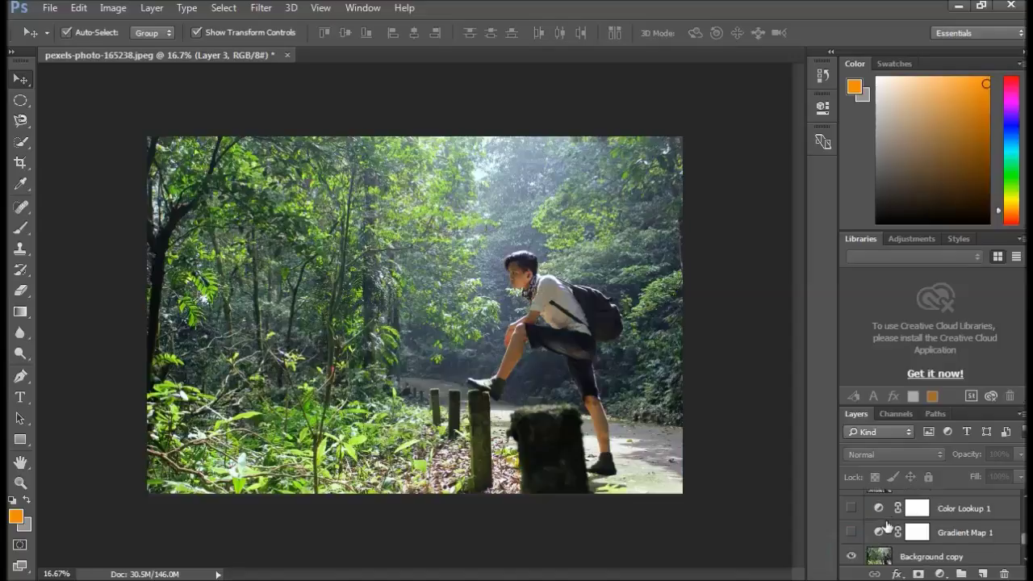
scroll(886, 546, down, 1)
Turn Color Lookup 1, Gradient Map 1, Background copy and the upper layers back on through Layer 3.
click(852, 534)
click(852, 508)
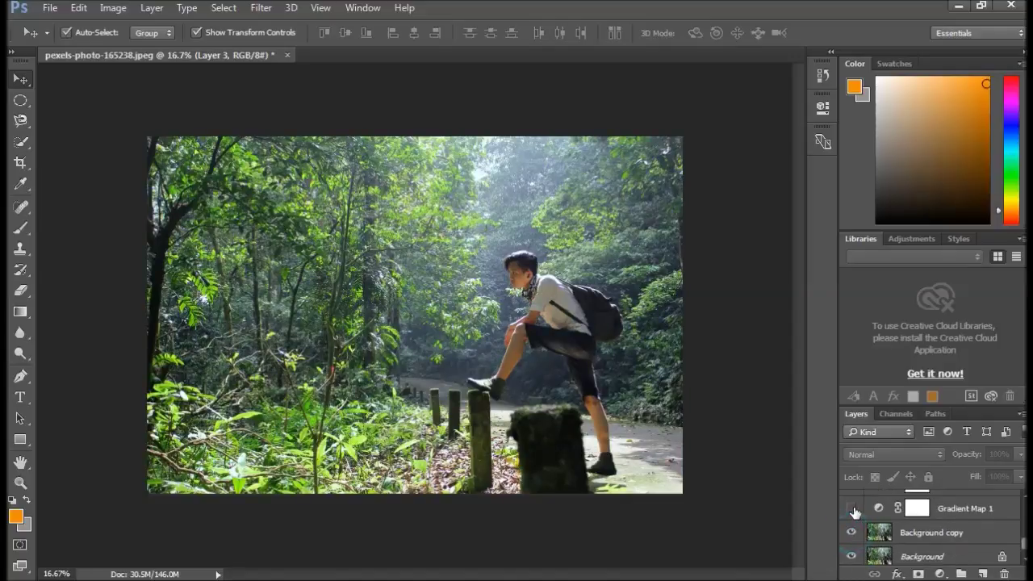
scroll(852, 510, up, 1)
click(854, 512)
scroll(852, 510, up, 1)
scroll(853, 510, up, 1)
scroll(853, 510, up, 1)
click(852, 509)
scroll(857, 507, up, 1)
scroll(858, 505, up, 1)
scroll(854, 501, up, 1)
click(851, 502)
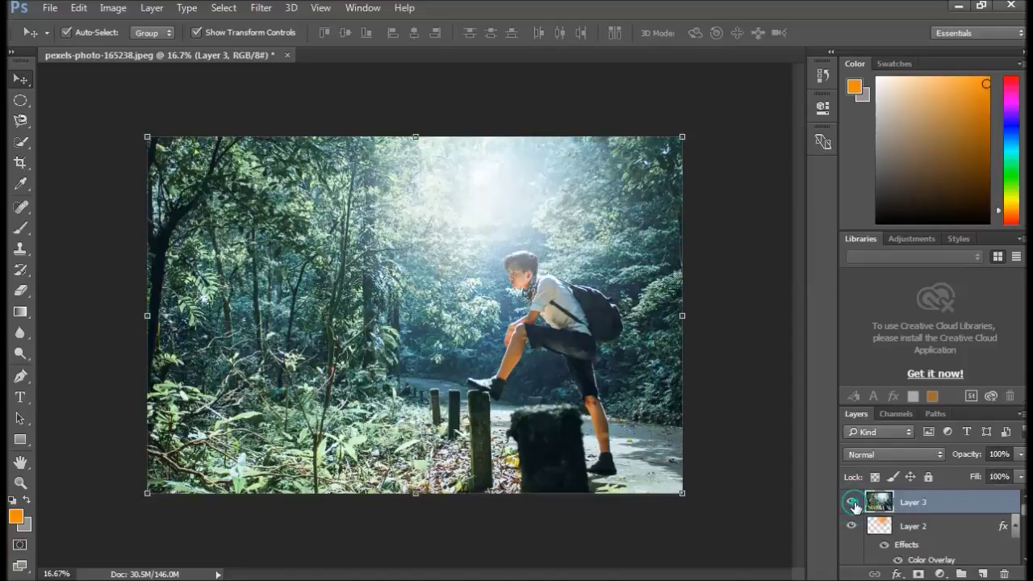